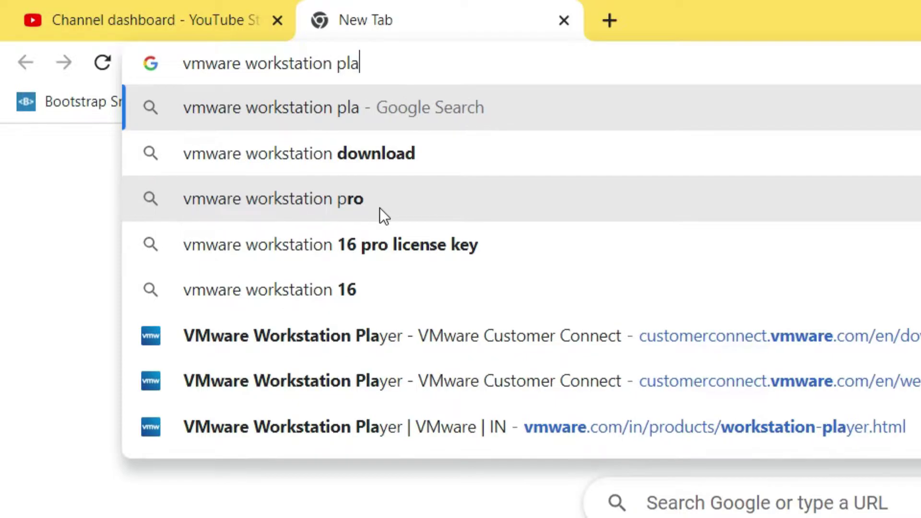
- Download the 584.34 MB VMware Workstation 16 Player installer for Windows from VMware's site
{"action": "key", "text": "Return"}
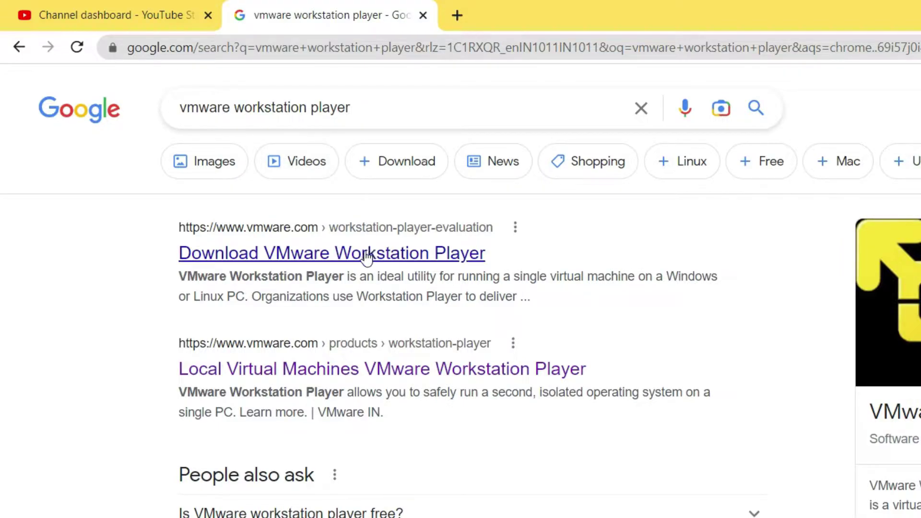
{"action": "left_click", "coordinate": [366, 254]}
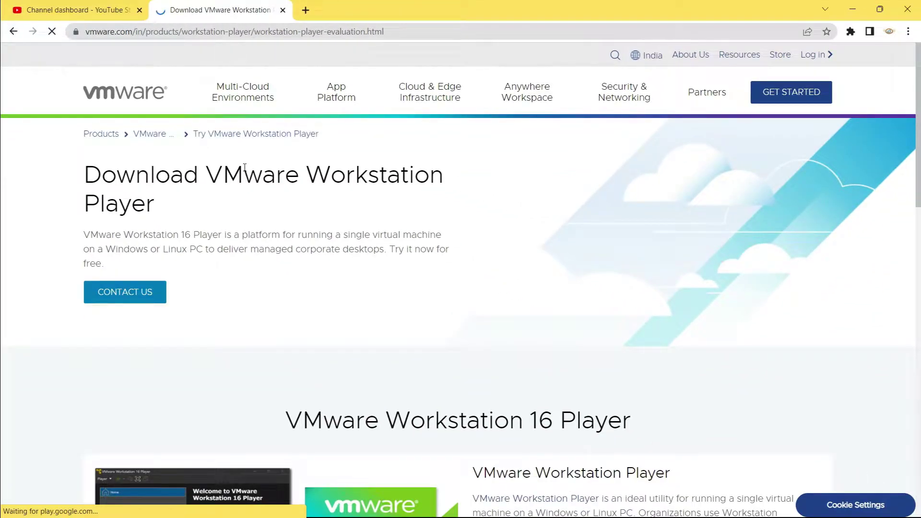
{"action": "scroll", "coordinate": [243, 169], "scroll_direction": "down", "scroll_amount": 5}
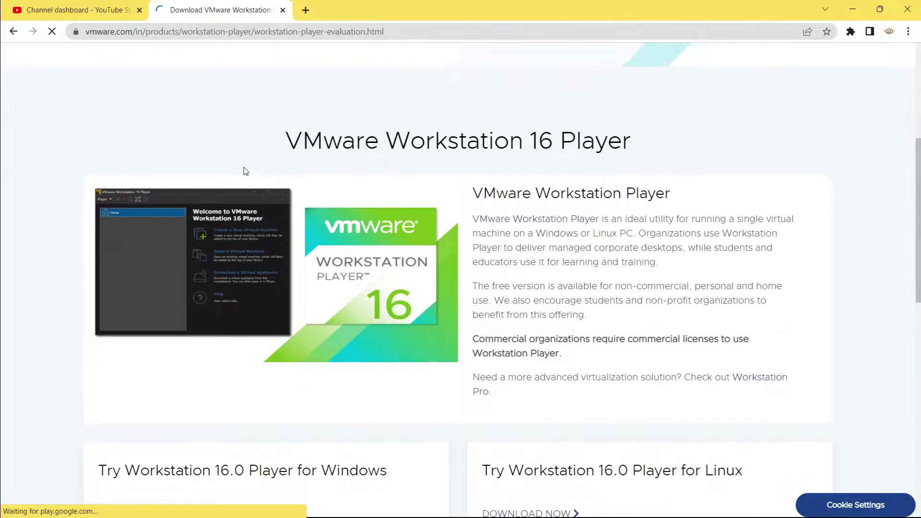
{"action": "left_click_drag", "start_coordinate": [282, 121], "coordinate": [629, 125]}
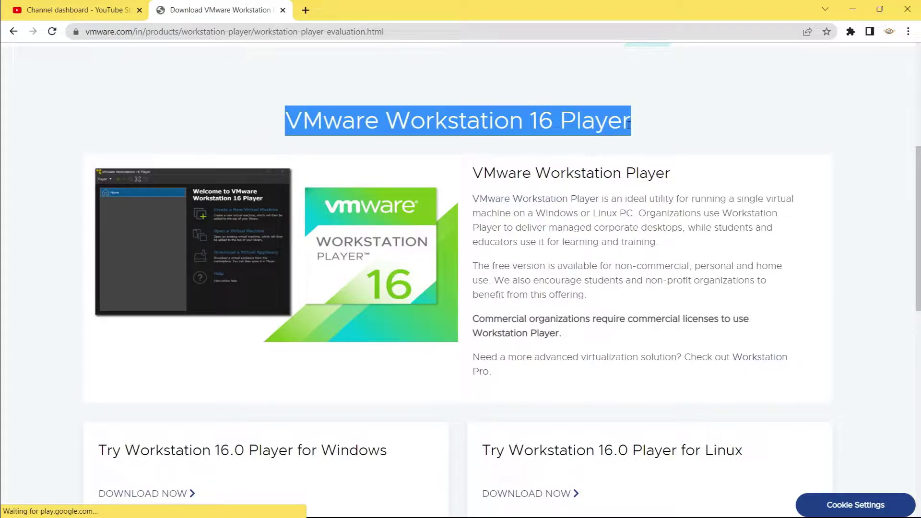
{"action": "scroll", "coordinate": [628, 125], "scroll_direction": "down", "scroll_amount": 4}
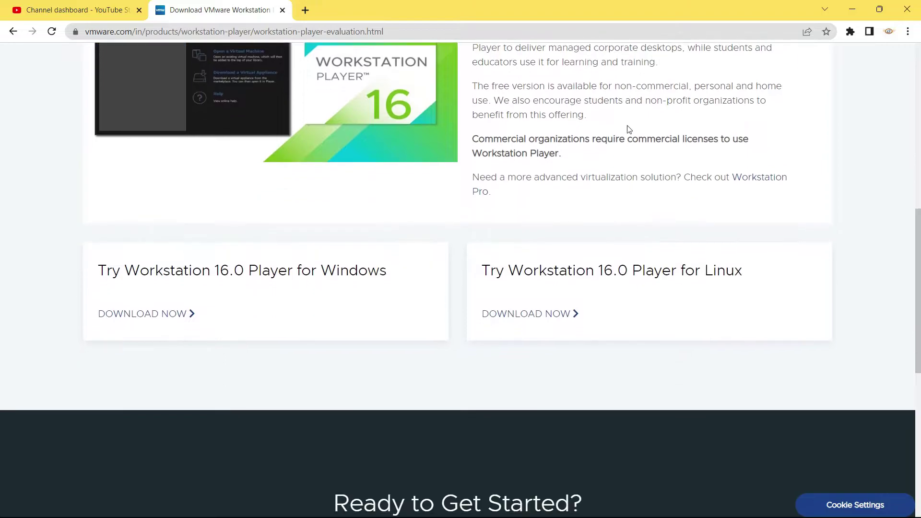
{"action": "left_click_drag", "start_coordinate": [96, 272], "coordinate": [393, 285]}
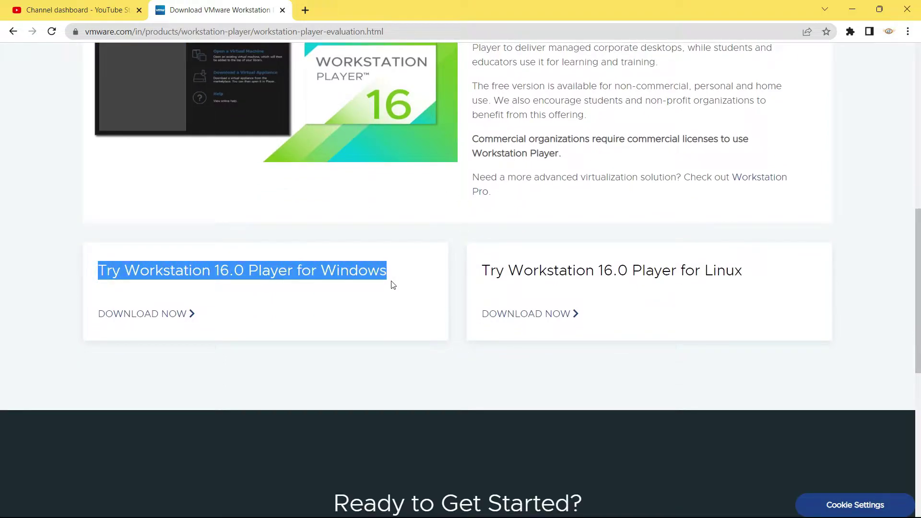
{"action": "left_click", "coordinate": [150, 315]}
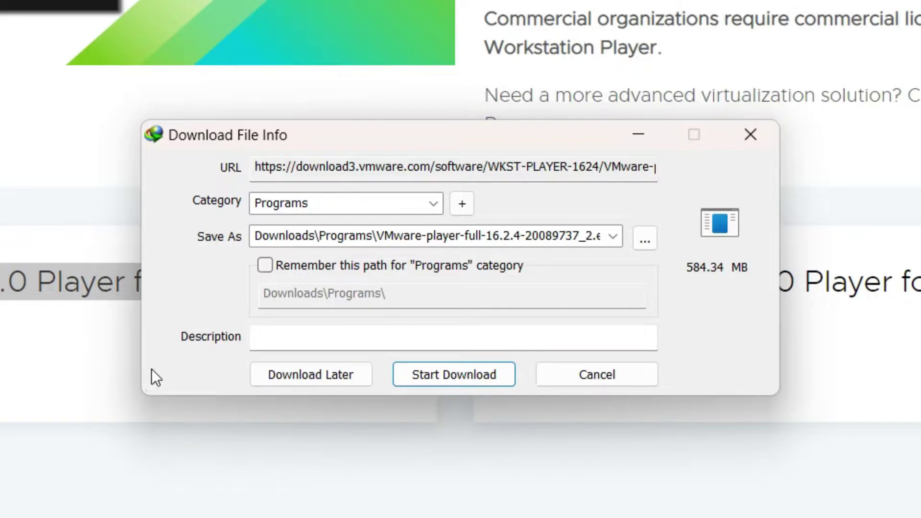
{"action": "left_click", "coordinate": [467, 378]}
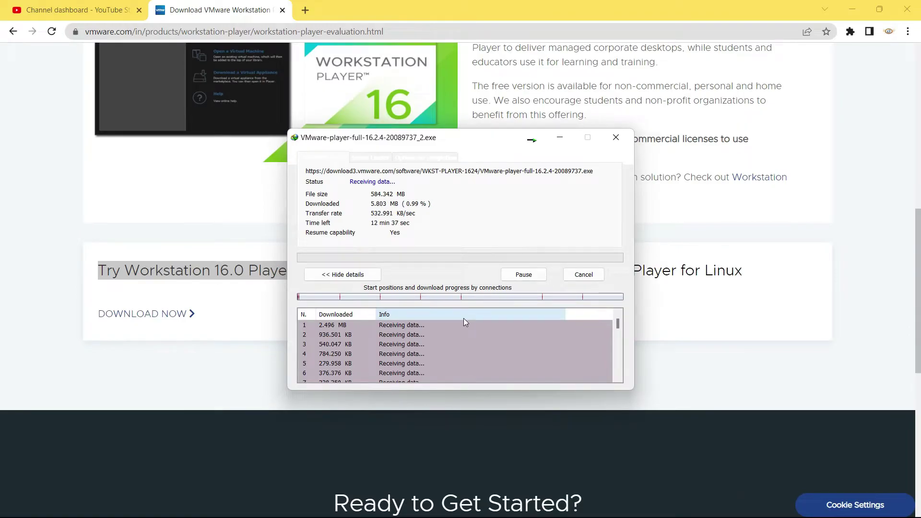
{"action": "left_click", "coordinate": [559, 137]}
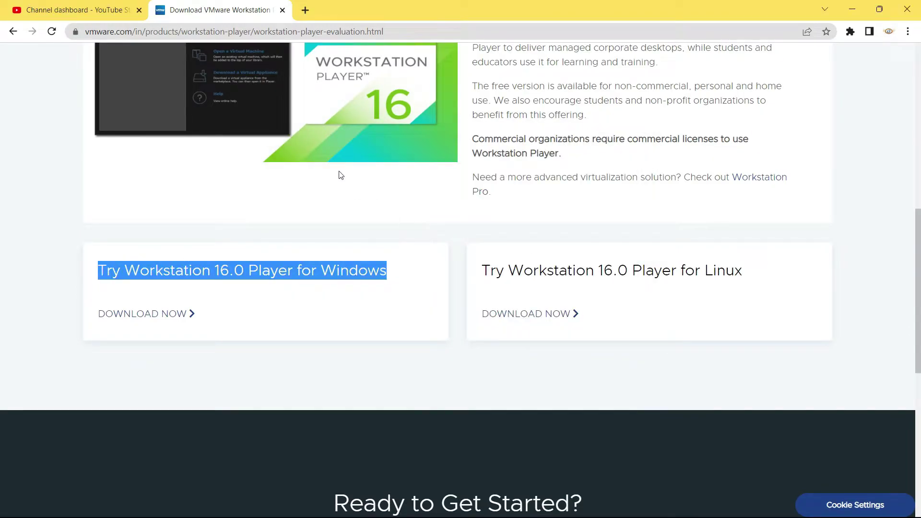
- Search 'ubuntu download' in a new tab and open the Download Ubuntu Desktop page
{"action": "left_click", "coordinate": [307, 14]}
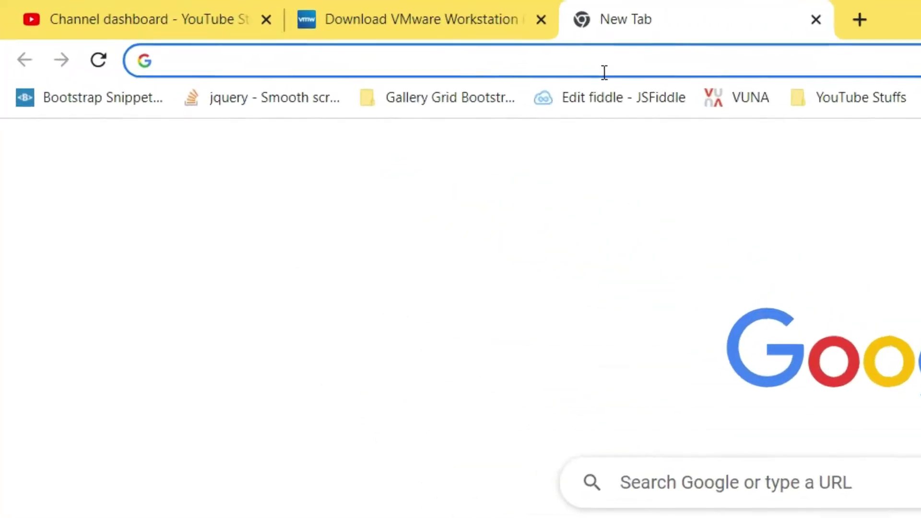
{"action": "type", "text": "ubuntu"}
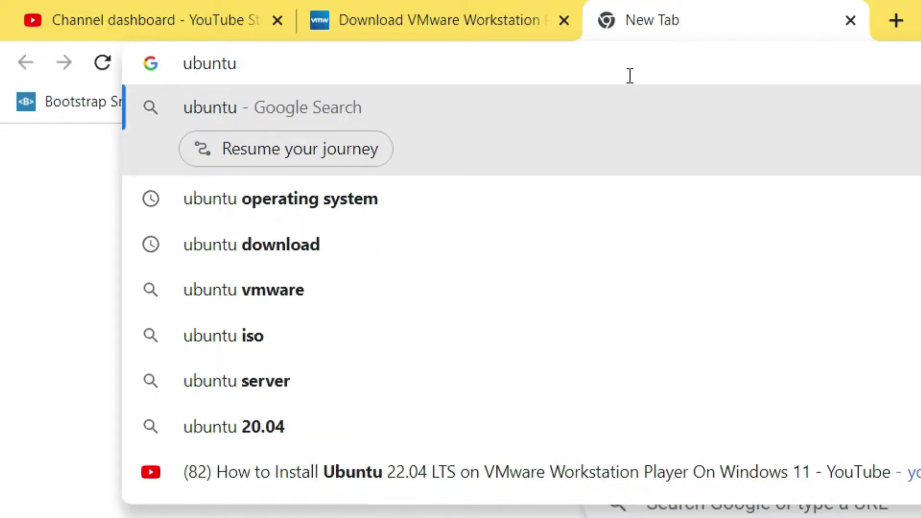
{"action": "key", "text": "Down"}
{"action": "key", "text": "Down"}
{"action": "key", "text": "Return"}
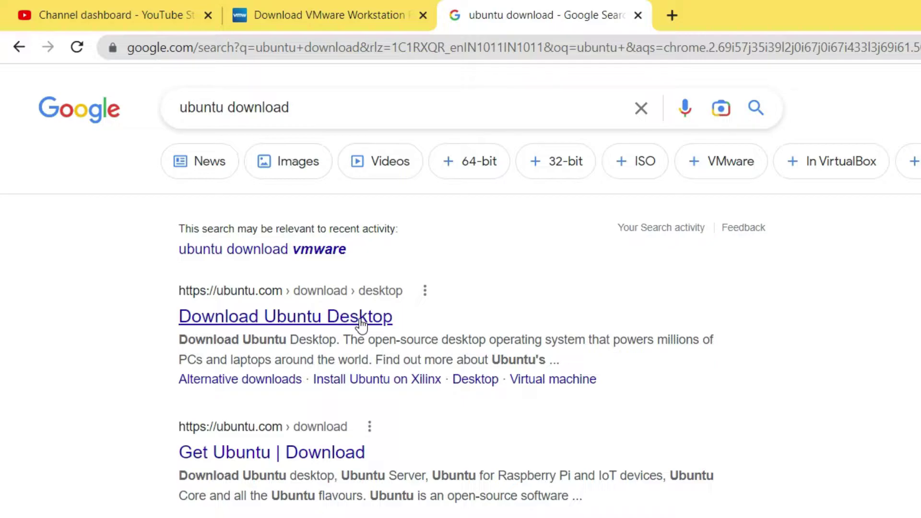
{"action": "left_click", "coordinate": [361, 322]}
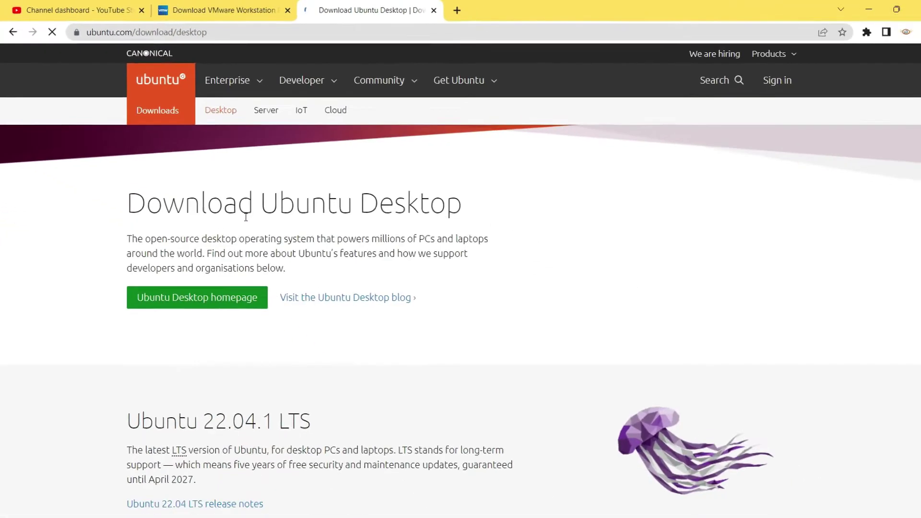
- Start downloading the 3.56 GB Ubuntu 22.04.1 LTS ISO and view the Downloads folder
{"action": "scroll", "coordinate": [244, 216], "scroll_direction": "down", "scroll_amount": 1}
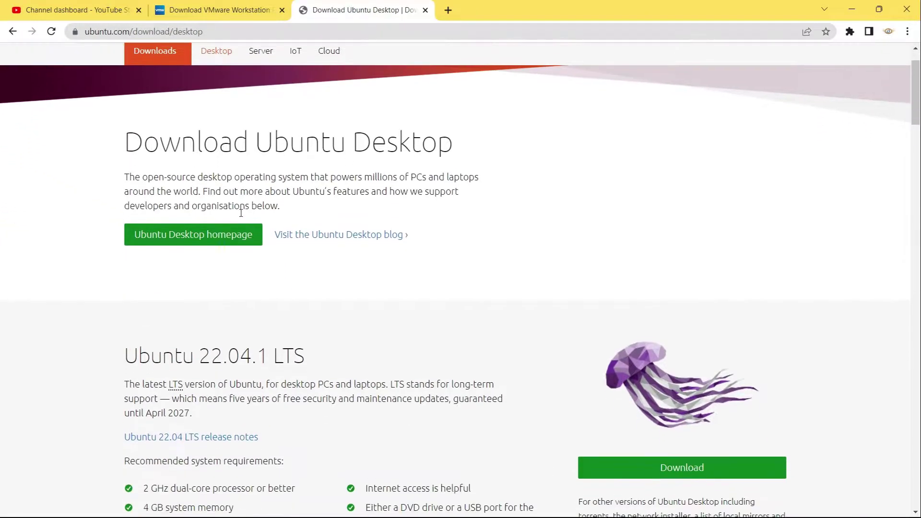
{"action": "scroll", "coordinate": [241, 213], "scroll_direction": "down", "scroll_amount": 2}
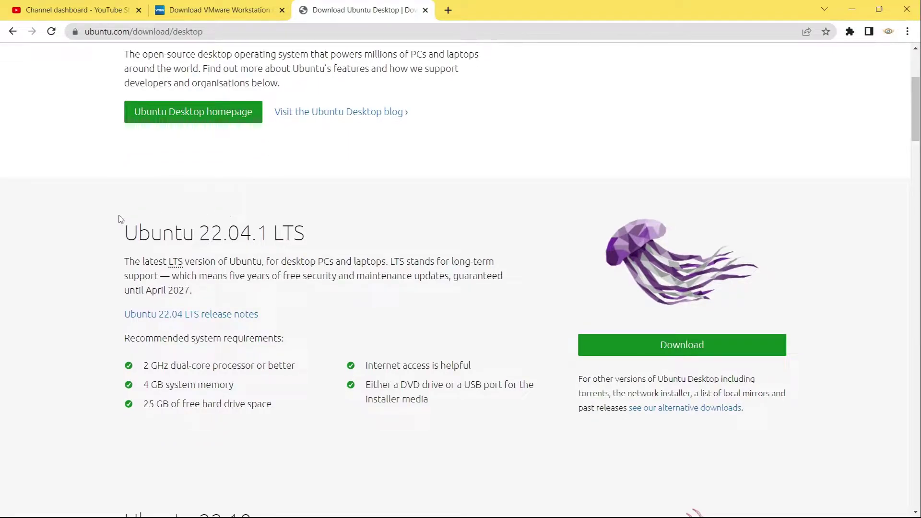
{"action": "left_click_drag", "start_coordinate": [123, 233], "coordinate": [310, 242]}
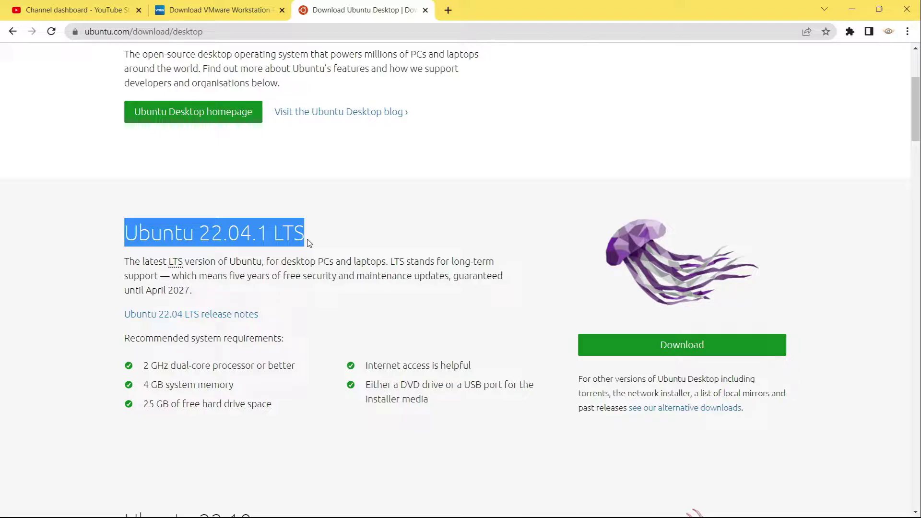
{"action": "scroll", "coordinate": [309, 244], "scroll_direction": "down", "scroll_amount": 4}
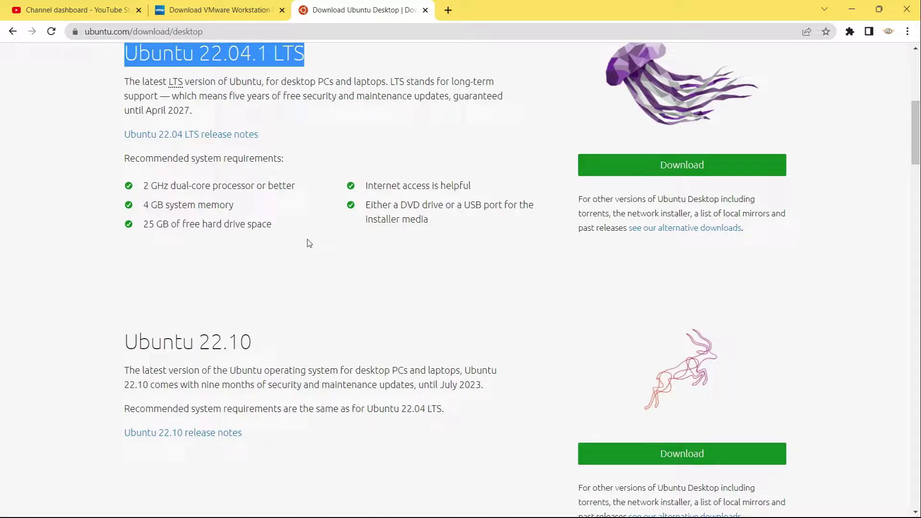
{"action": "scroll", "coordinate": [309, 243], "scroll_direction": "down", "scroll_amount": 7}
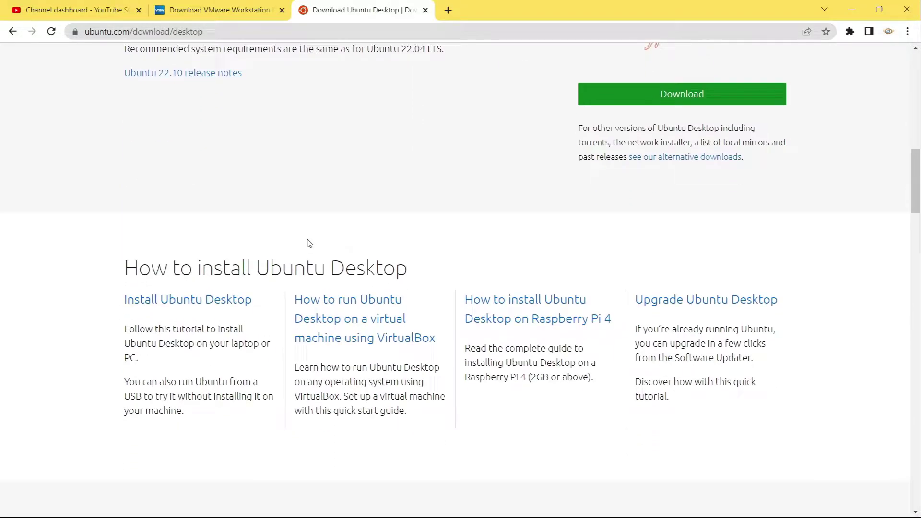
{"action": "scroll", "coordinate": [308, 243], "scroll_direction": "up", "scroll_amount": 13}
{"action": "scroll", "coordinate": [309, 243], "scroll_direction": "down", "scroll_amount": 4}
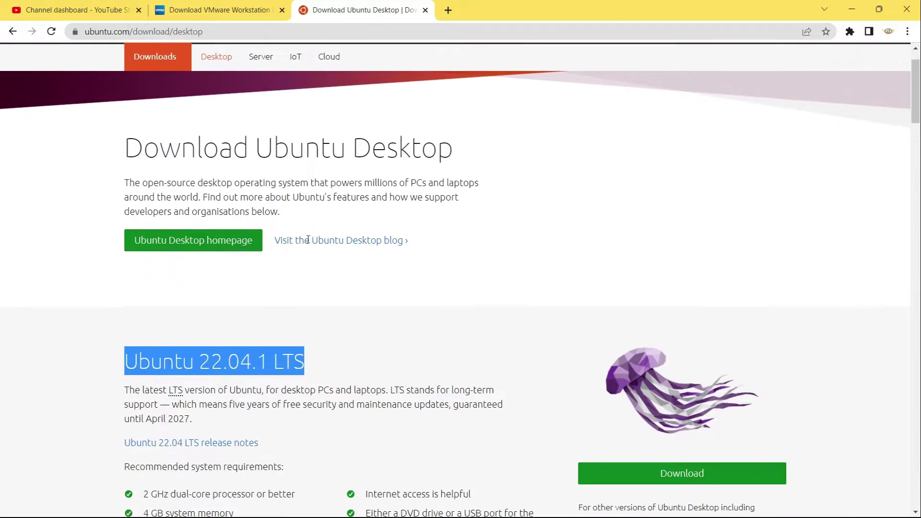
{"action": "left_click", "coordinate": [329, 245]}
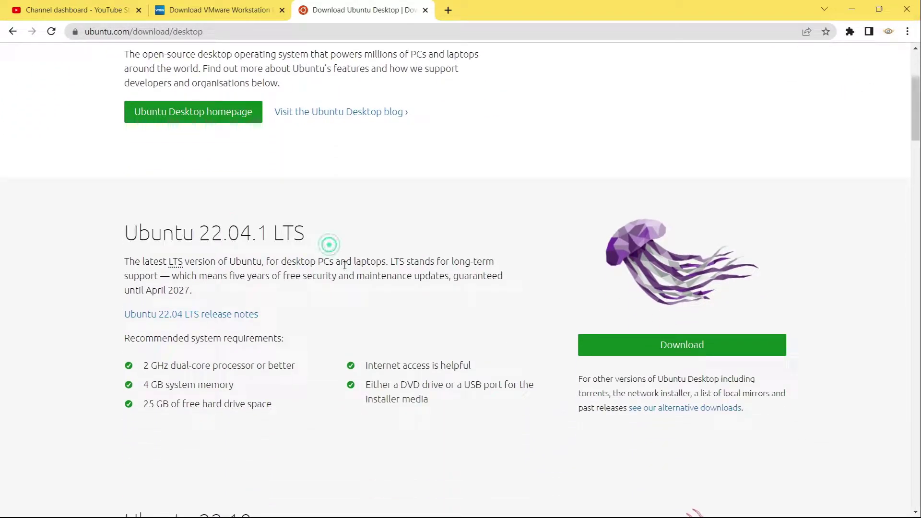
{"action": "left_click", "coordinate": [607, 344]}
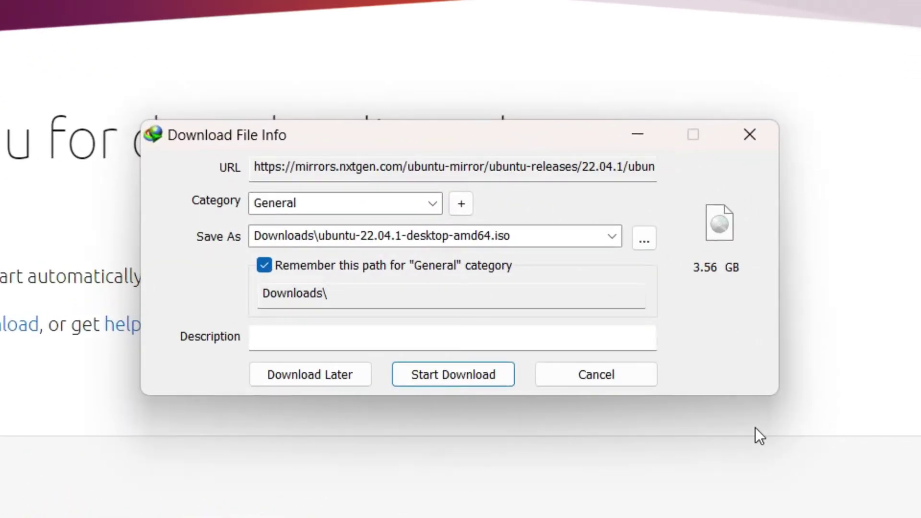
{"action": "left_click", "coordinate": [481, 366]}
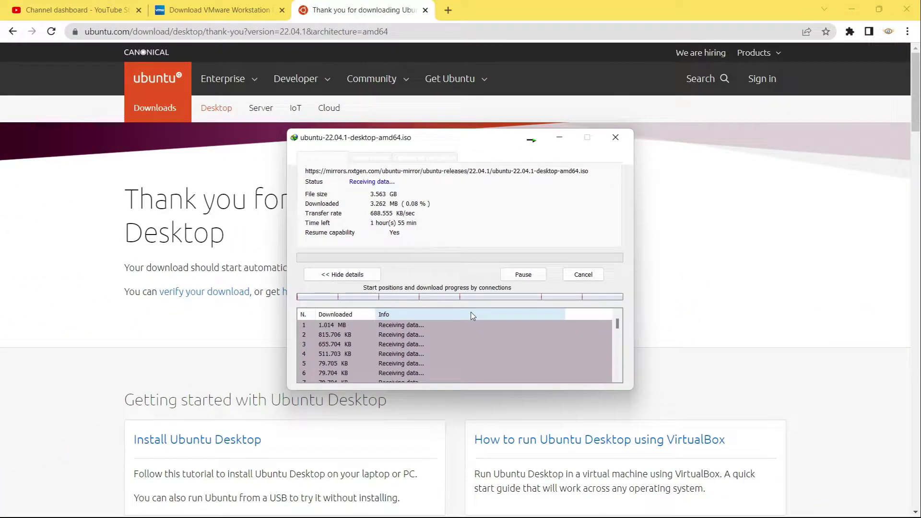
{"action": "key", "text": "super+d"}
{"action": "left_click", "coordinate": [359, 509]}
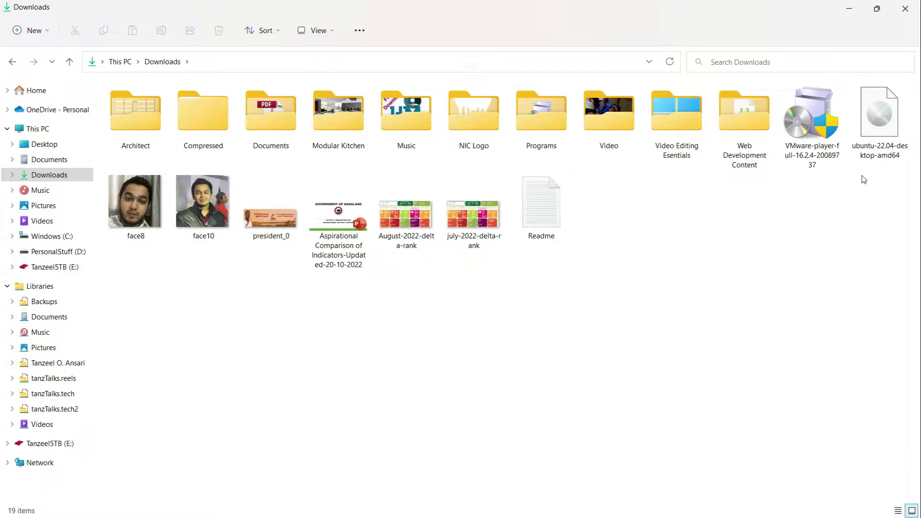
- Run the VMware-player installer from Downloads as administrator
{"action": "right_click", "coordinate": [804, 148]}
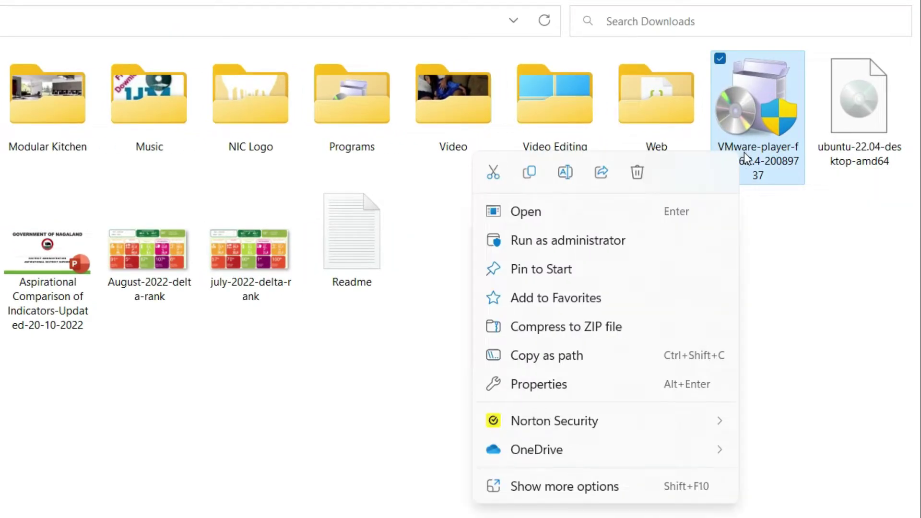
{"action": "left_click", "coordinate": [666, 241]}
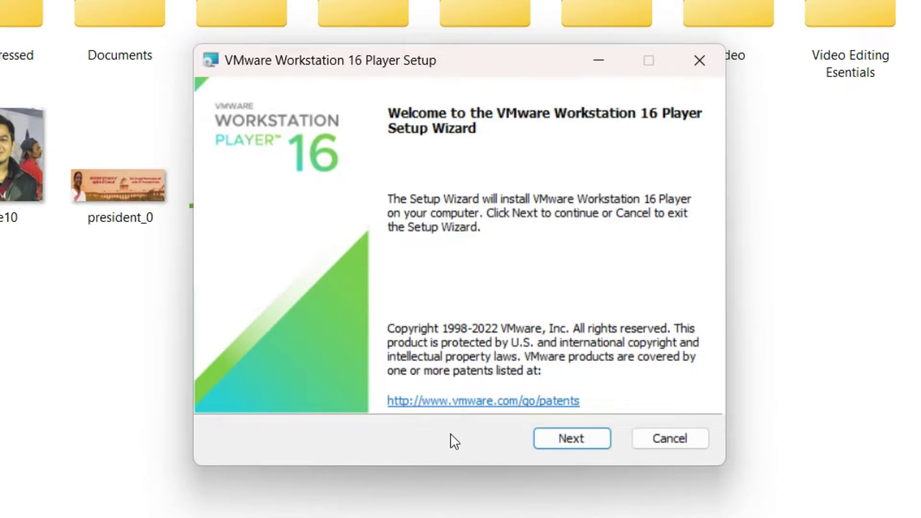
- Install VMware Workstation 16 Player with the license accepted and default location, experience and shortcut settings
{"action": "left_click", "coordinate": [559, 441]}
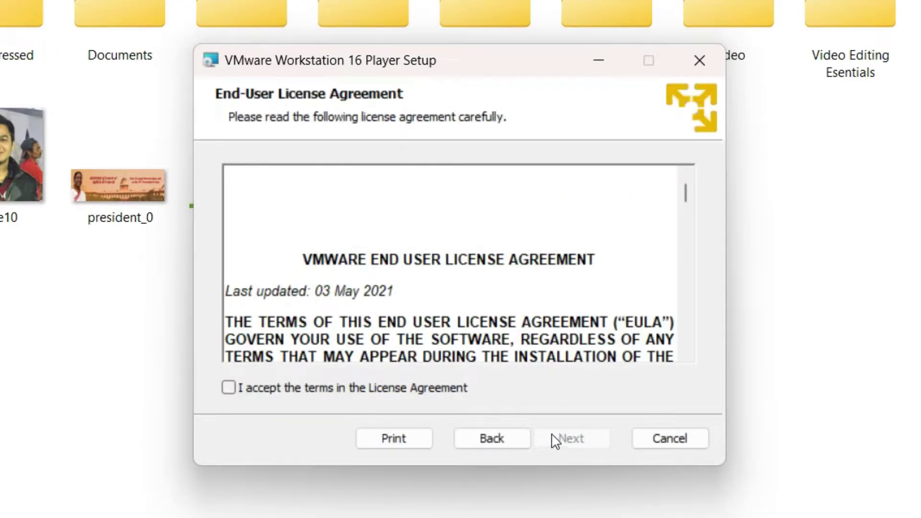
{"action": "left_click", "coordinate": [453, 389]}
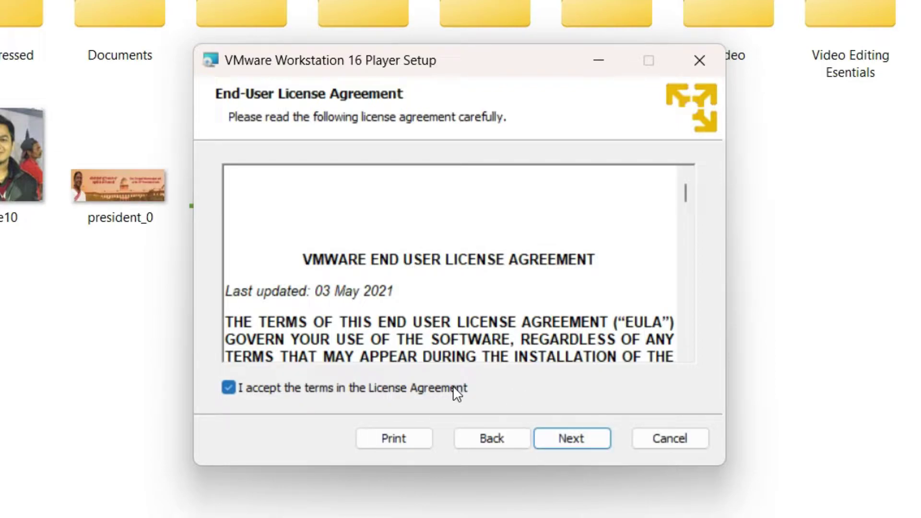
{"action": "left_click", "coordinate": [553, 444]}
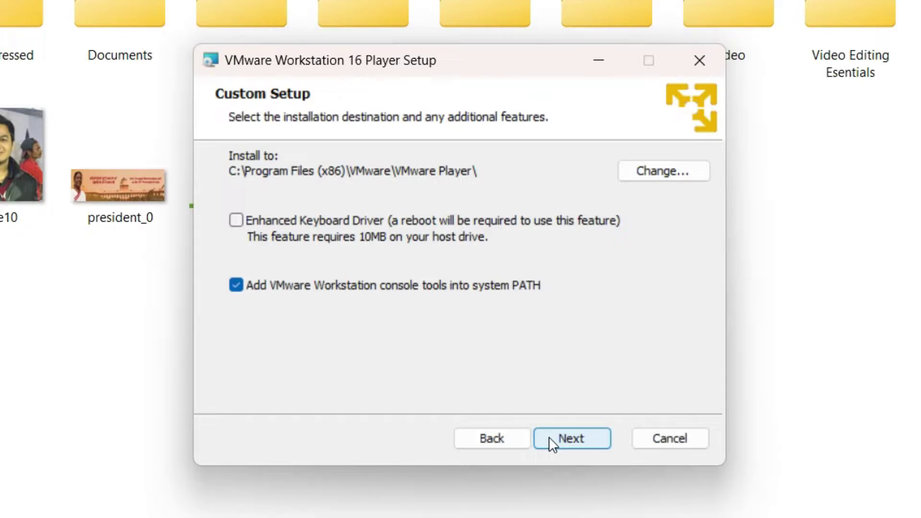
{"action": "left_click", "coordinate": [550, 438]}
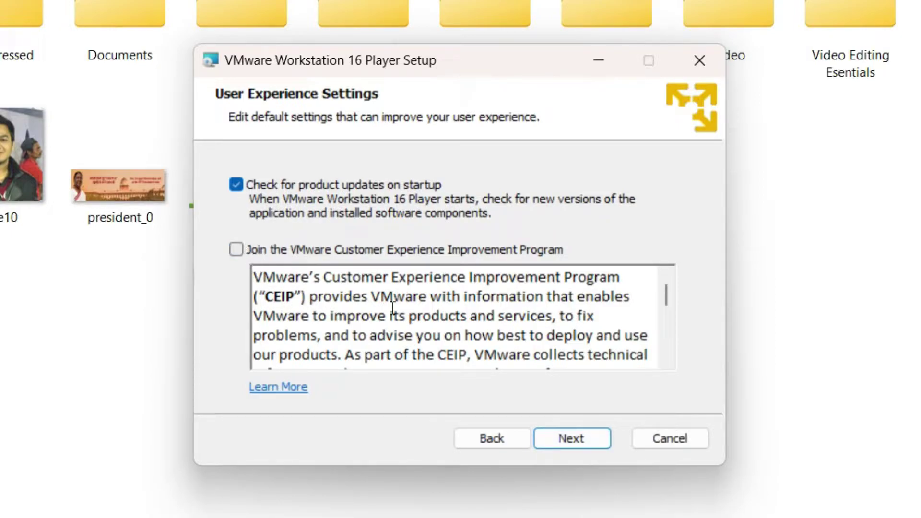
{"action": "left_click", "coordinate": [566, 444]}
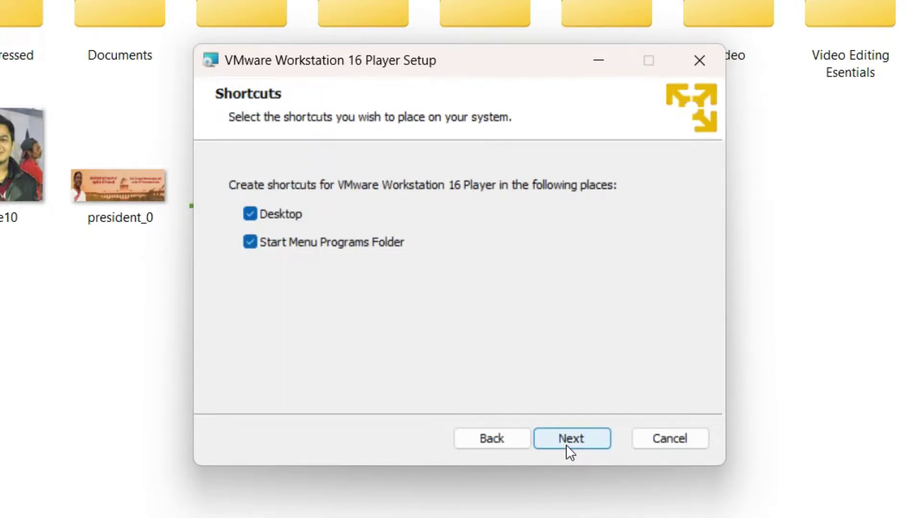
{"action": "left_click", "coordinate": [566, 444]}
{"action": "left_click", "coordinate": [566, 444]}
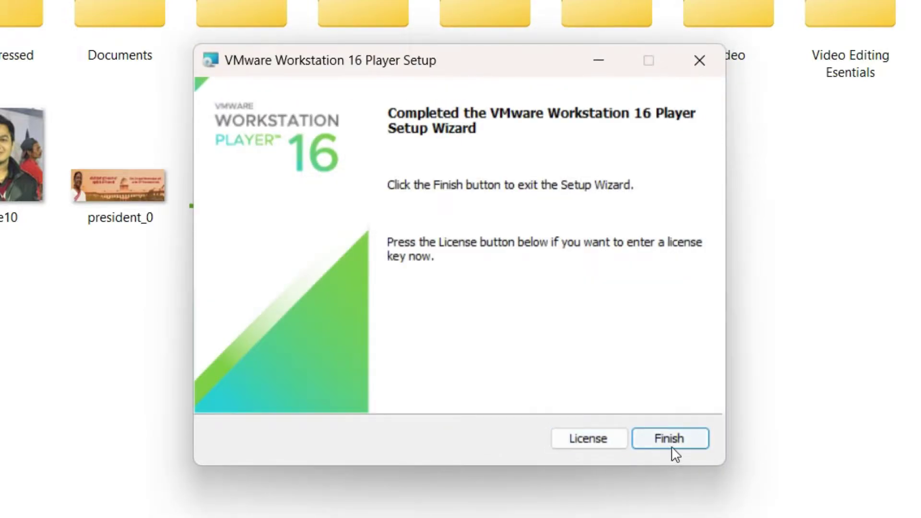
{"action": "left_click", "coordinate": [676, 449]}
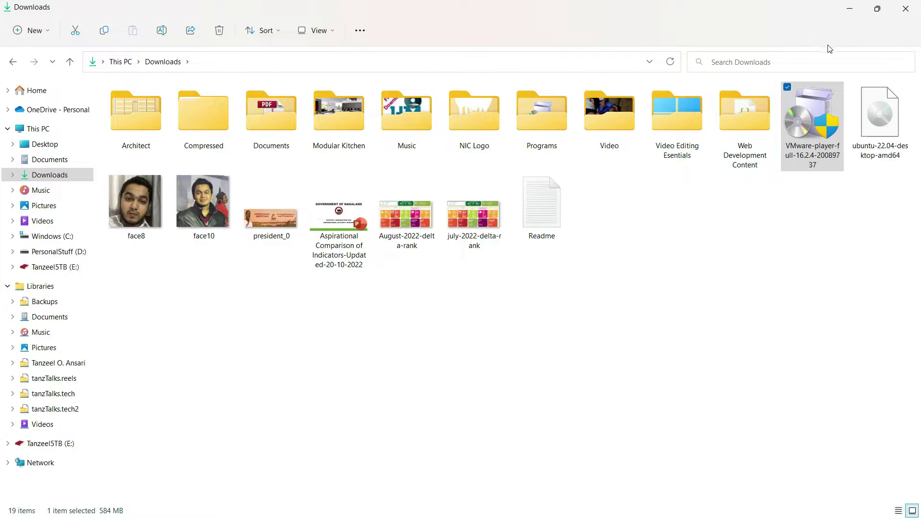
- Launch VMware Workstation 16 Player from the desktop and accept free non-commercial use
{"action": "left_click", "coordinate": [846, 15]}
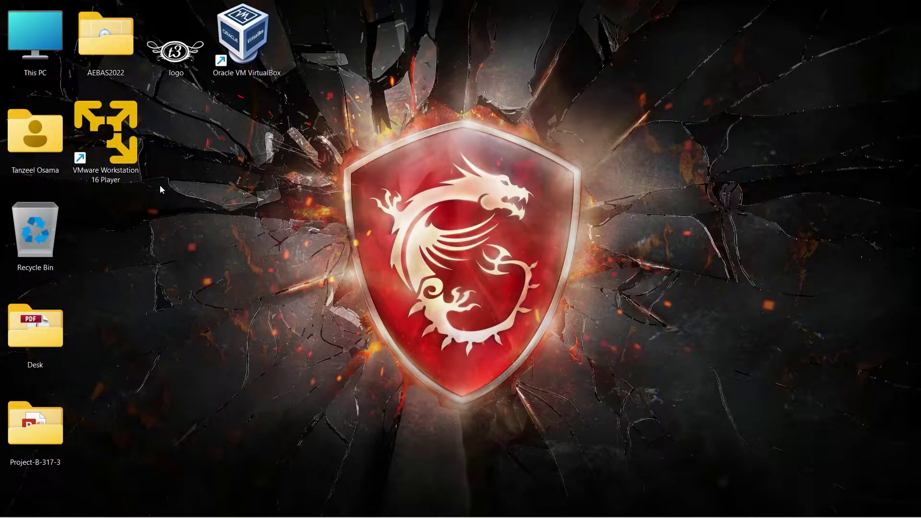
{"action": "double_click", "coordinate": [105, 168]}
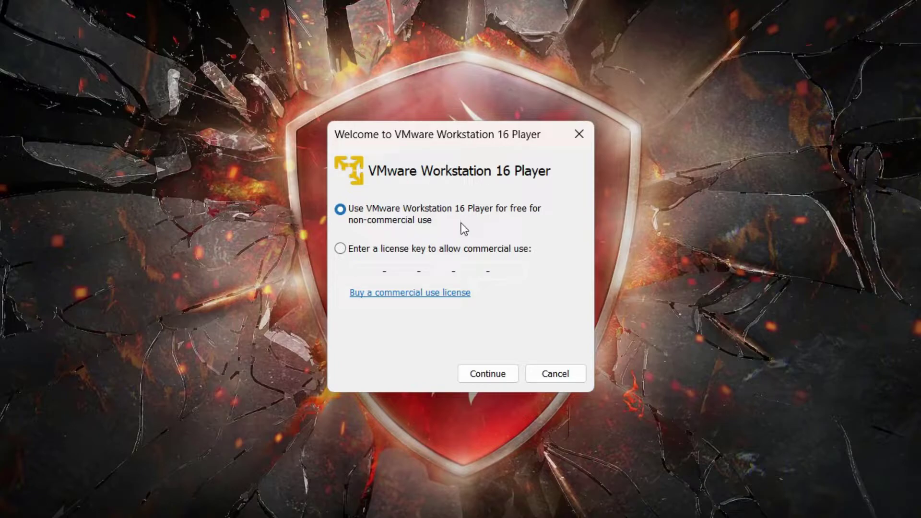
{"action": "left_click", "coordinate": [485, 373]}
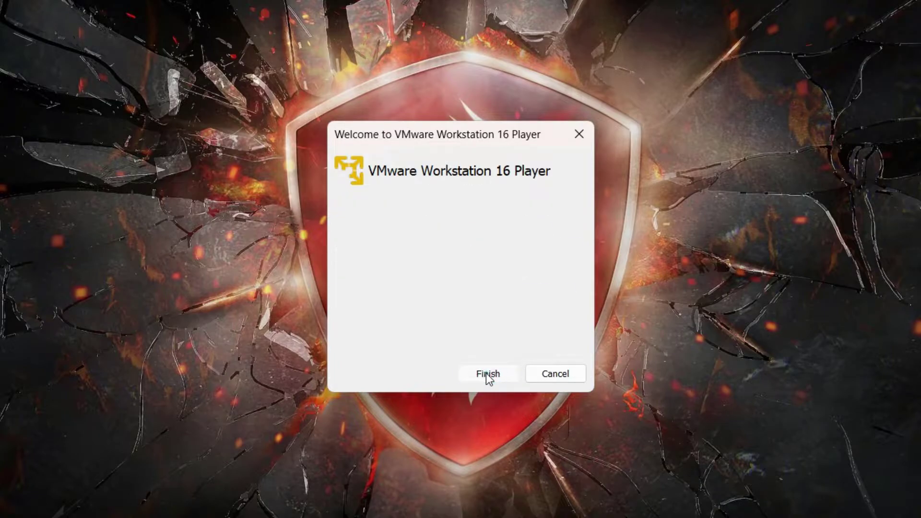
{"action": "left_click", "coordinate": [487, 373]}
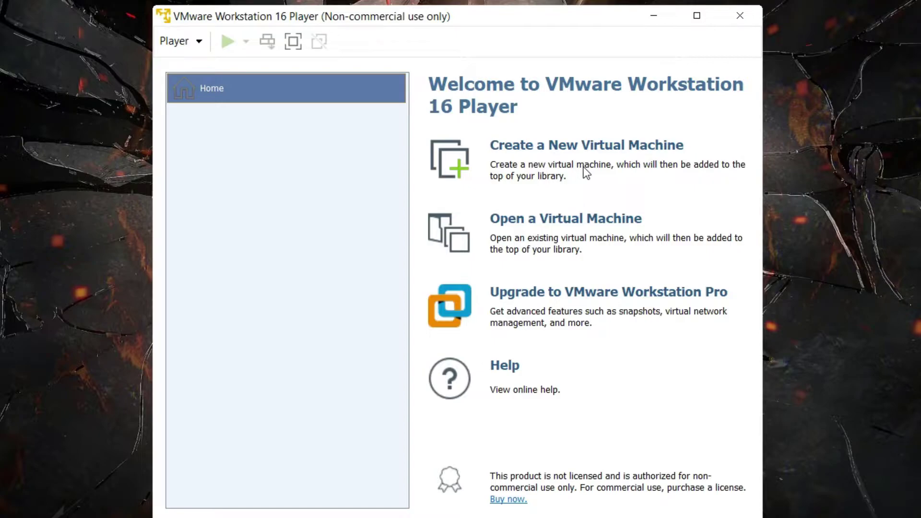
- Start a new virtual machine set to install the operating system later
{"action": "left_click", "coordinate": [604, 149]}
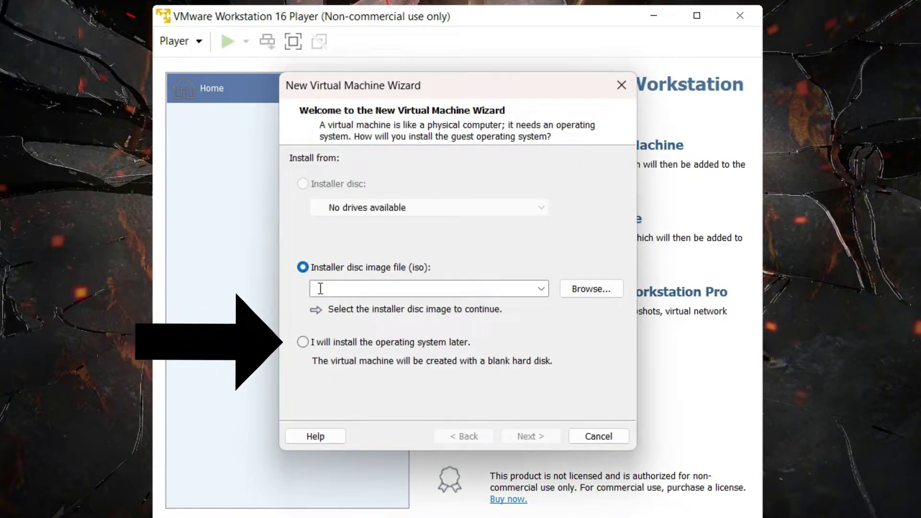
{"action": "left_click", "coordinate": [385, 342]}
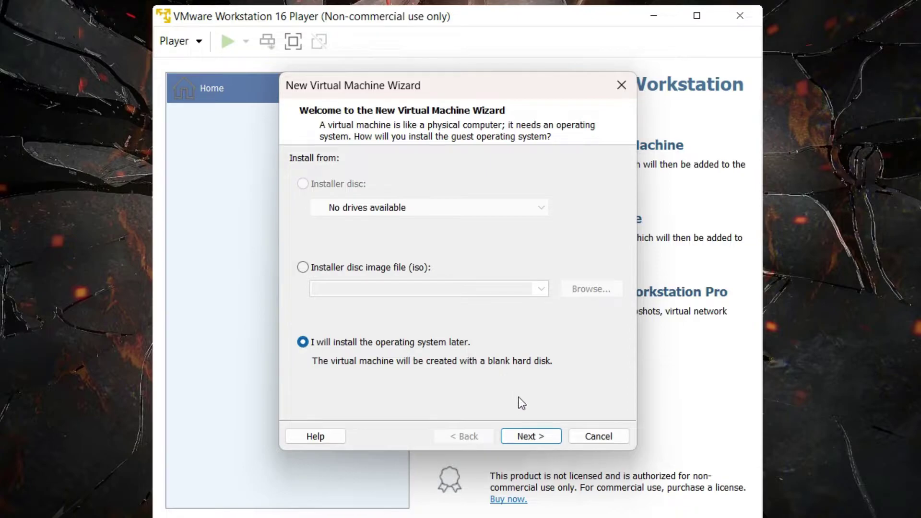
{"action": "left_click", "coordinate": [522, 439]}
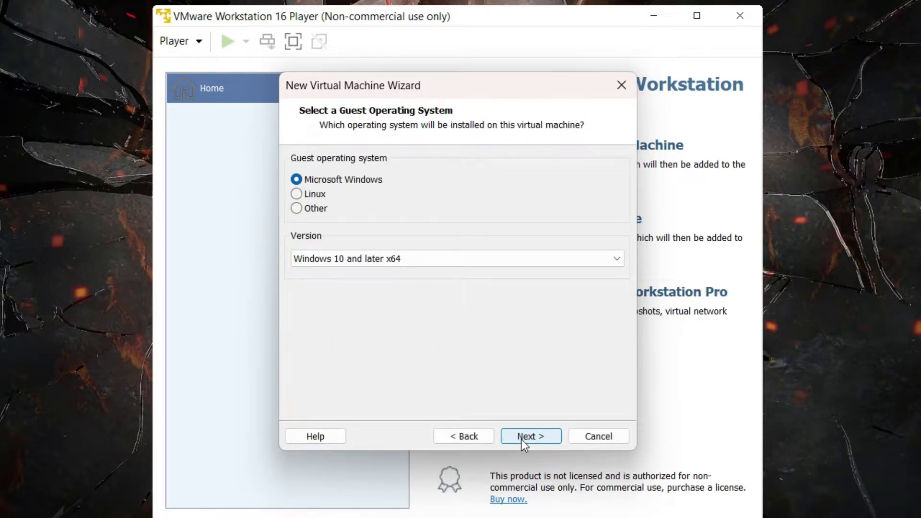
- Choose Linux with version Ubuntu 64-bit as the guest operating system
{"action": "left_click", "coordinate": [313, 196]}
{"action": "left_click", "coordinate": [339, 259]}
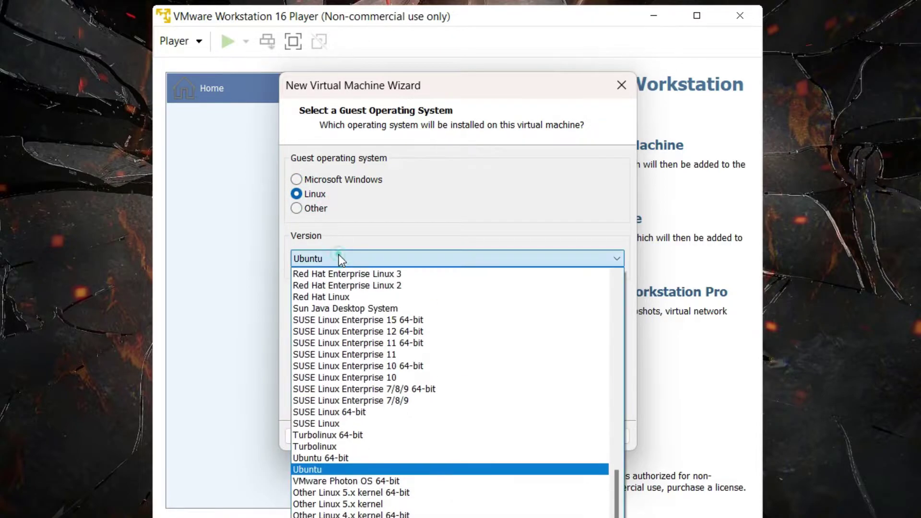
{"action": "left_click", "coordinate": [390, 458]}
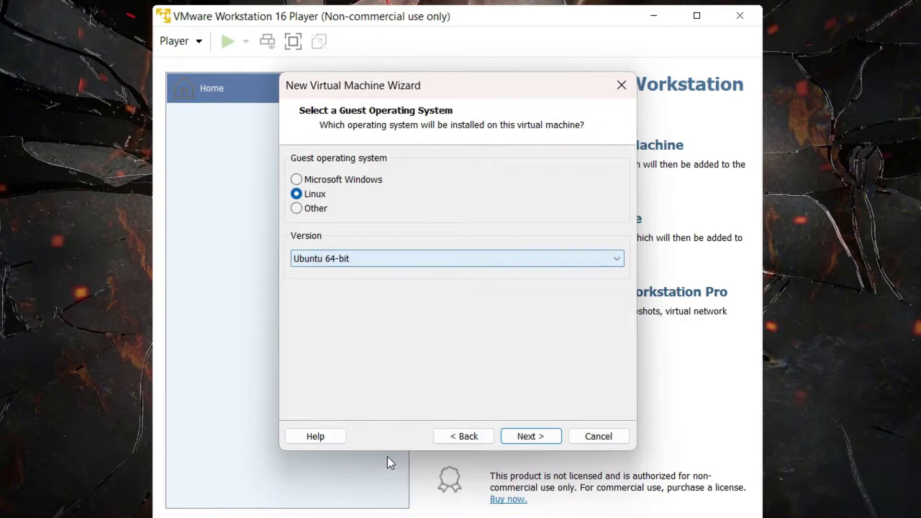
{"action": "left_click", "coordinate": [530, 436]}
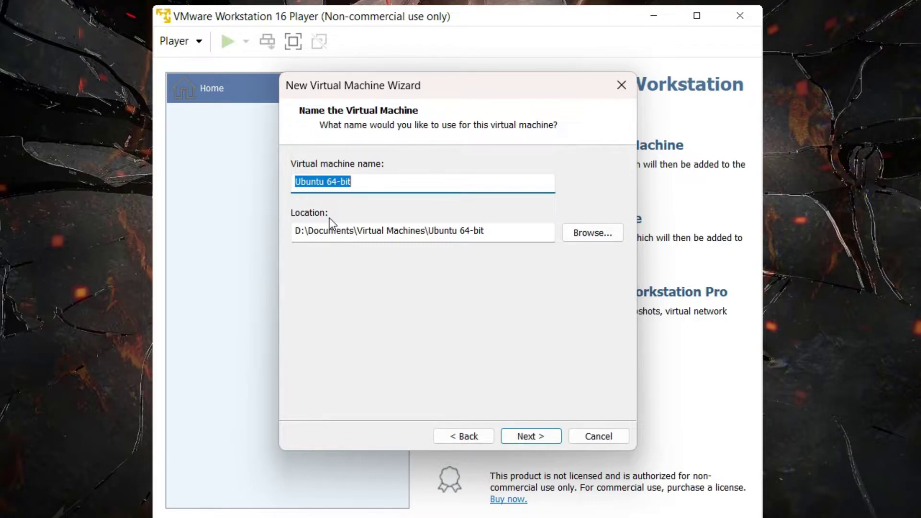
- Name the machine 'Ubuntu 22.04 64-bit' and store it in D:\VirtualMachines
{"action": "left_click", "coordinate": [329, 182]}
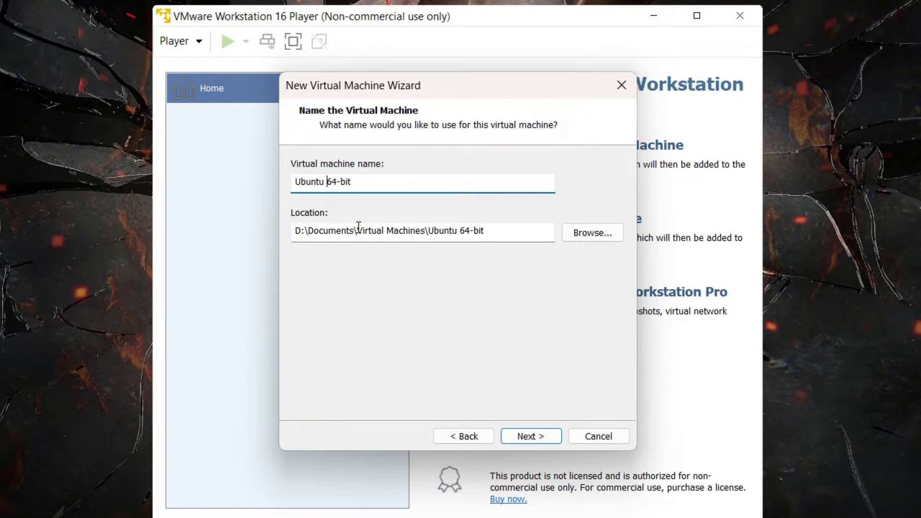
{"action": "type", "text": "22.04"}
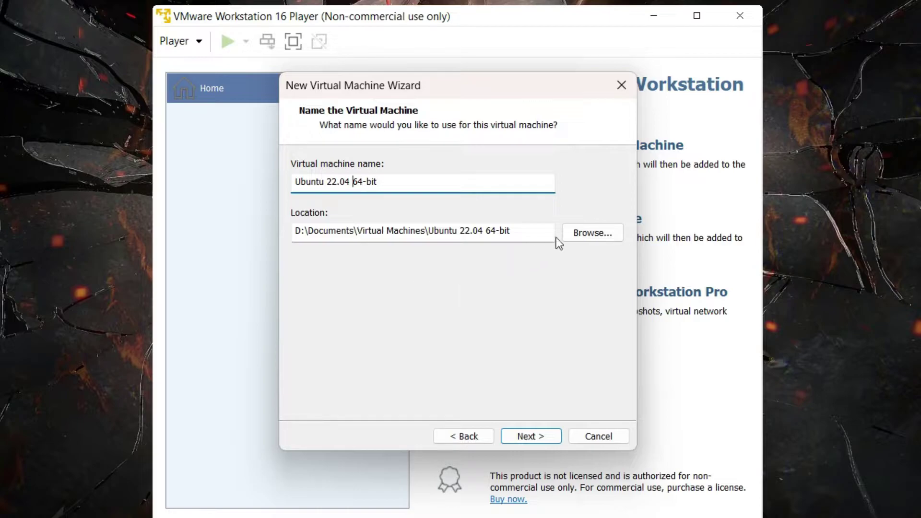
{"action": "left_click", "coordinate": [568, 232]}
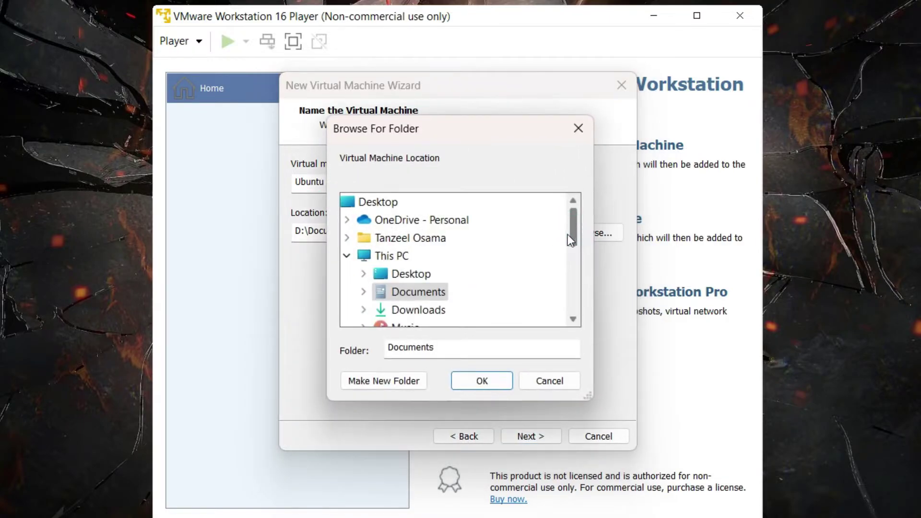
{"action": "left_click", "coordinate": [390, 257]}
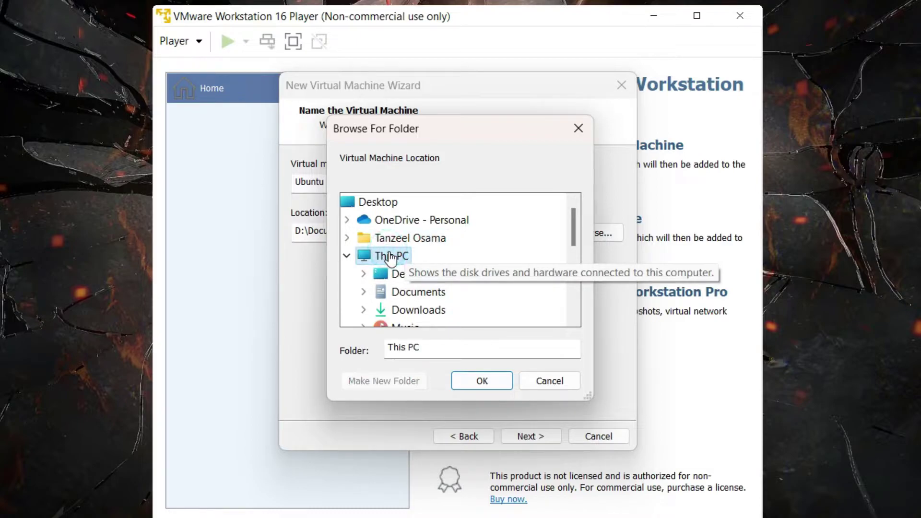
{"action": "scroll", "coordinate": [398, 264], "scroll_direction": "down", "scroll_amount": 3}
{"action": "left_click", "coordinate": [426, 240]}
{"action": "scroll", "coordinate": [426, 241], "scroll_direction": "down", "scroll_amount": 2}
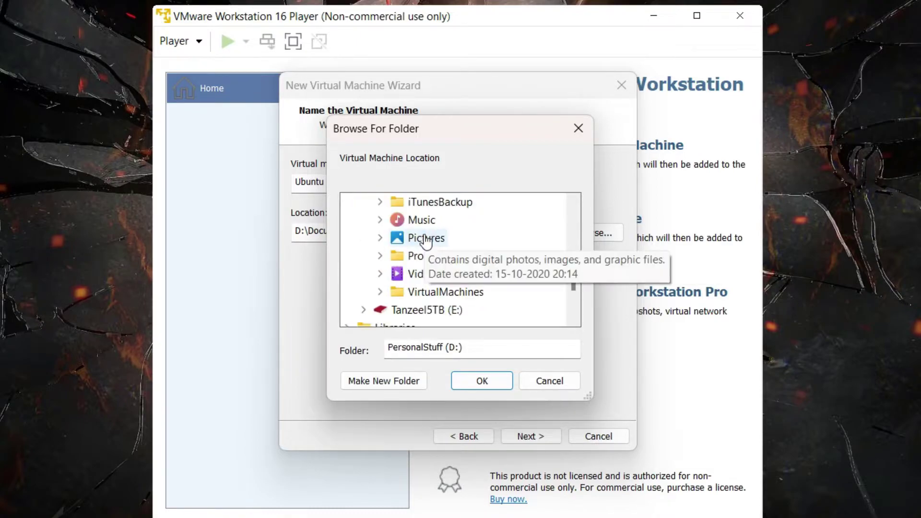
{"action": "left_click", "coordinate": [380, 291]}
{"action": "left_click", "coordinate": [403, 275]}
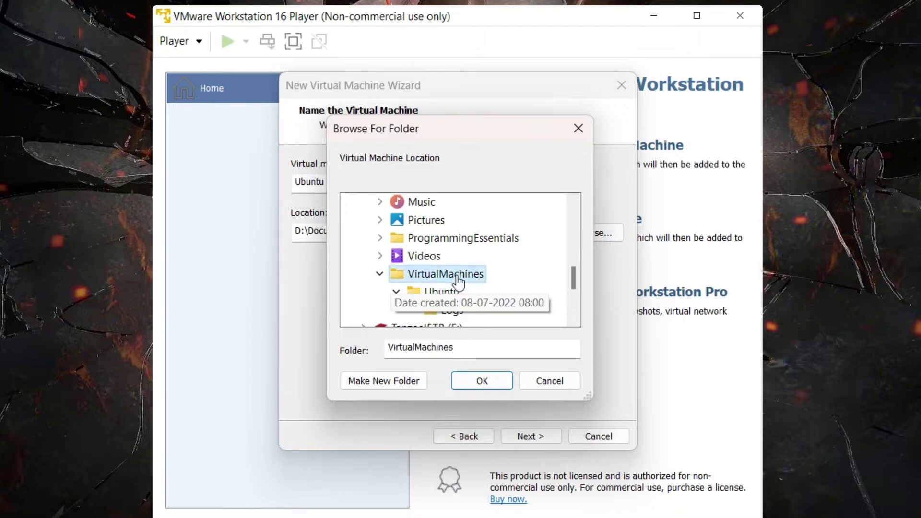
{"action": "left_click", "coordinate": [475, 376]}
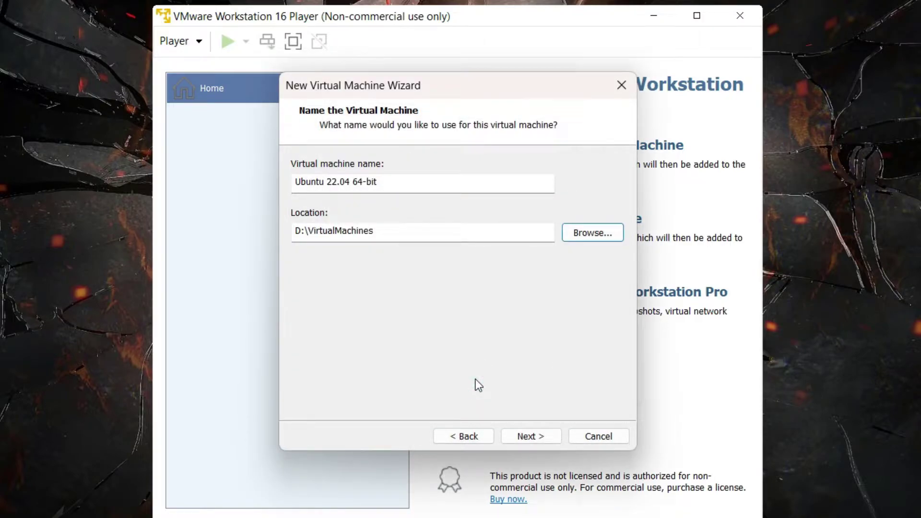
- Set the maximum disk size to 100 GB, split into multiple files
{"action": "left_click", "coordinate": [522, 437]}
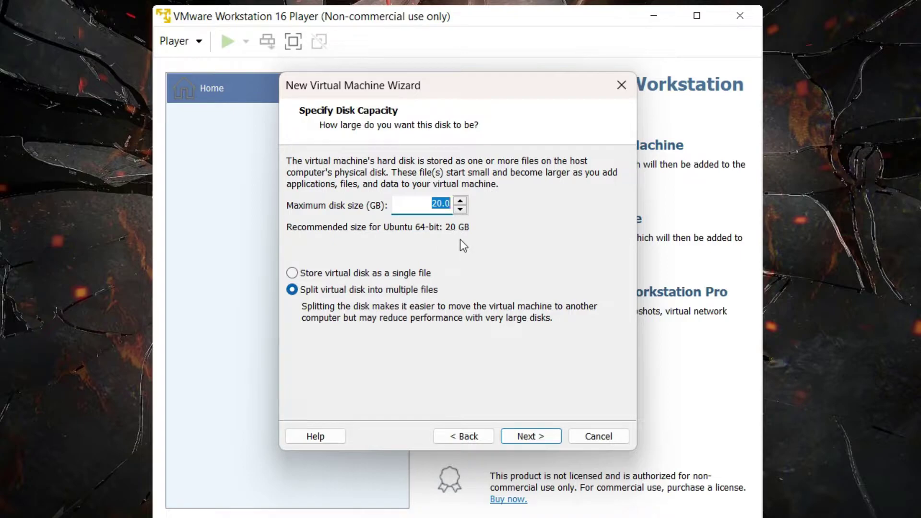
{"action": "left_click", "coordinate": [434, 203]}
{"action": "left_click_drag", "start_coordinate": [434, 203], "coordinate": [452, 204]}
{"action": "type", "text": "100"}
{"action": "left_click", "coordinate": [499, 257]}
{"action": "left_click", "coordinate": [353, 272]}
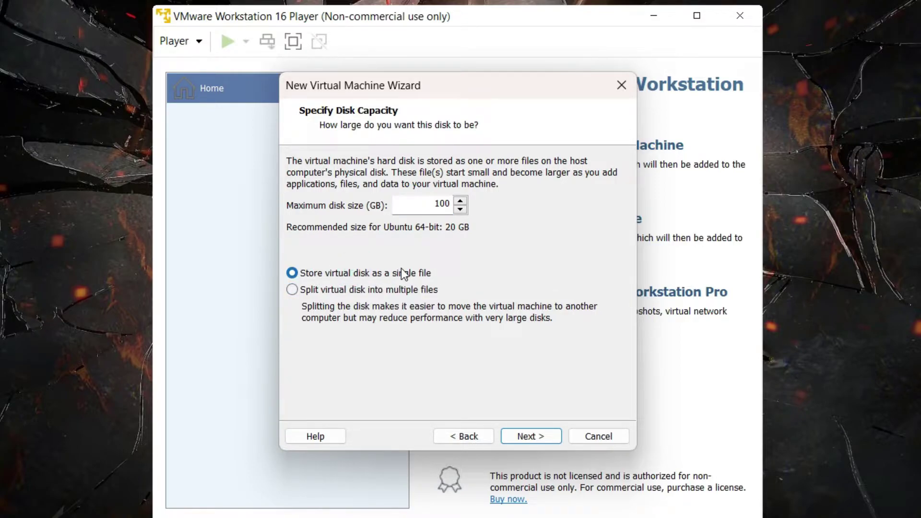
{"action": "left_click", "coordinate": [394, 289]}
- Advance to the Ready to Create summary for Ubuntu 22.04 64-bit with 4096 MB memory
{"action": "left_click", "coordinate": [519, 439]}
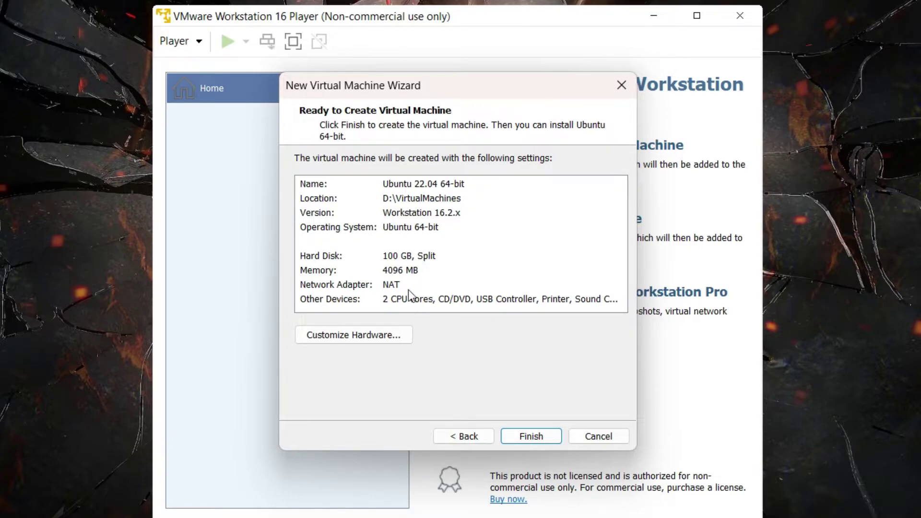
- In Customize Hardware, give the Ubuntu VM 4 processor cores and bring up the CD/DVD drive settings
{"action": "left_click", "coordinate": [387, 336]}
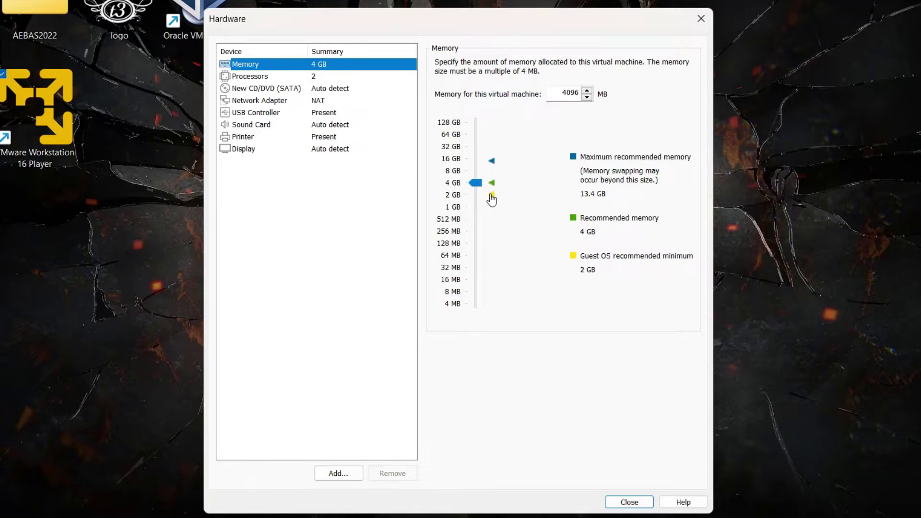
{"action": "left_click", "coordinate": [324, 76]}
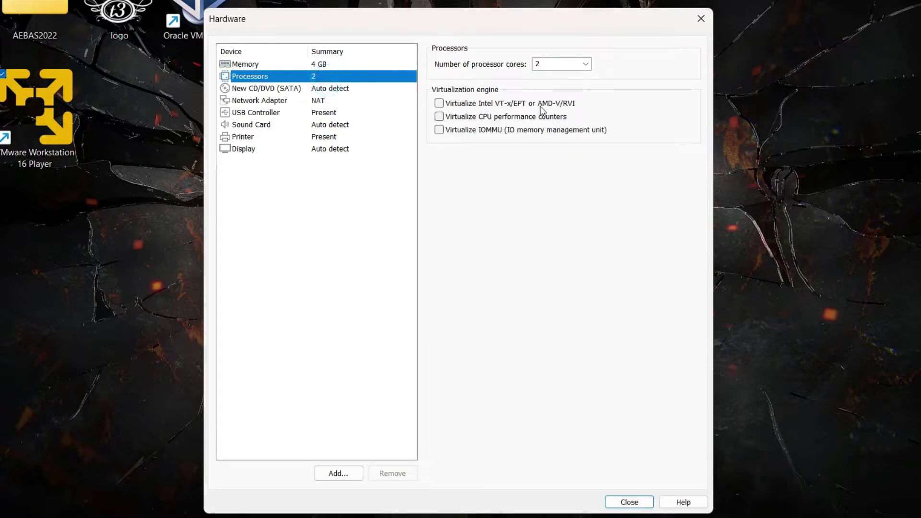
{"action": "left_click", "coordinate": [585, 65]}
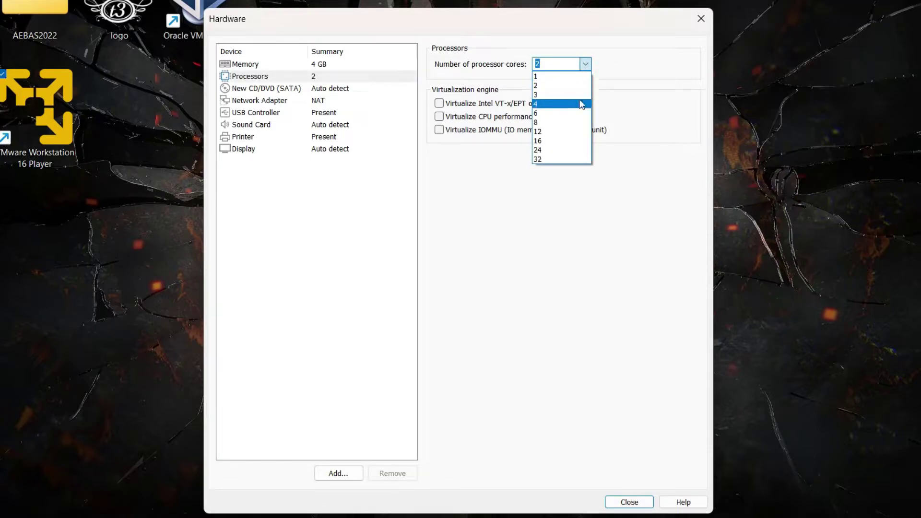
{"action": "left_click", "coordinate": [582, 105]}
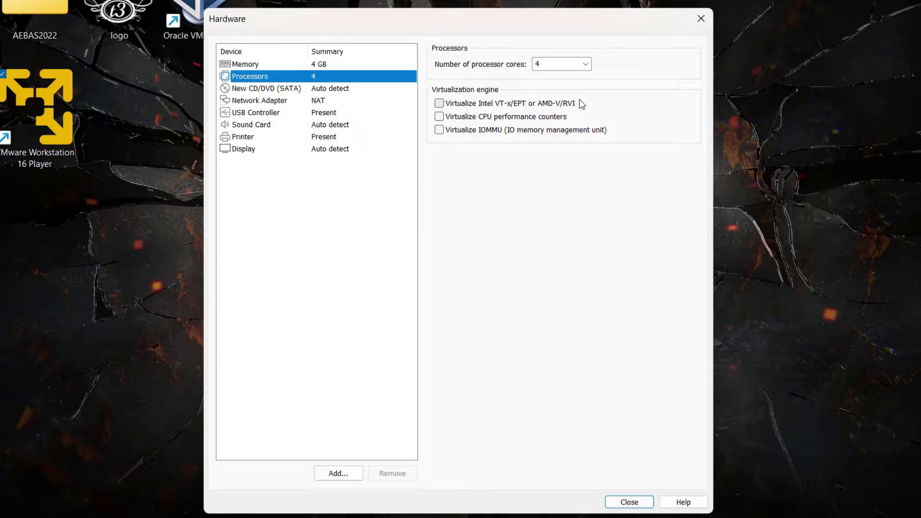
{"action": "left_click", "coordinate": [402, 89]}
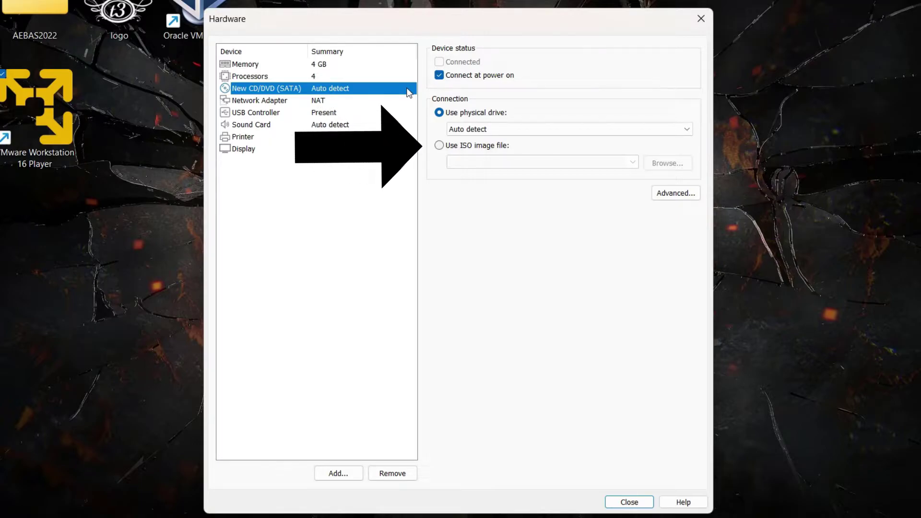
- Attach ubuntu-22.04-desktop-amd64.iso from D:\Downloads to the virtual CD/DVD drive
{"action": "left_click", "coordinate": [489, 146]}
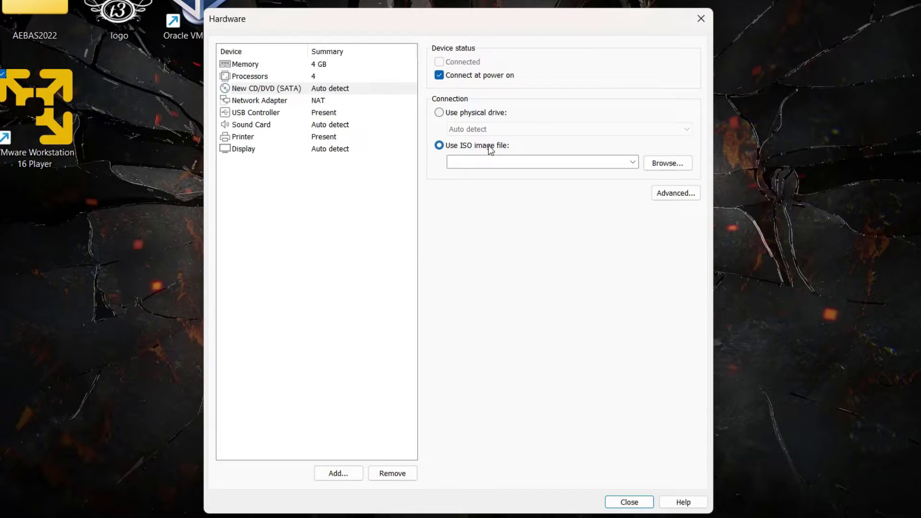
{"action": "left_click", "coordinate": [645, 161]}
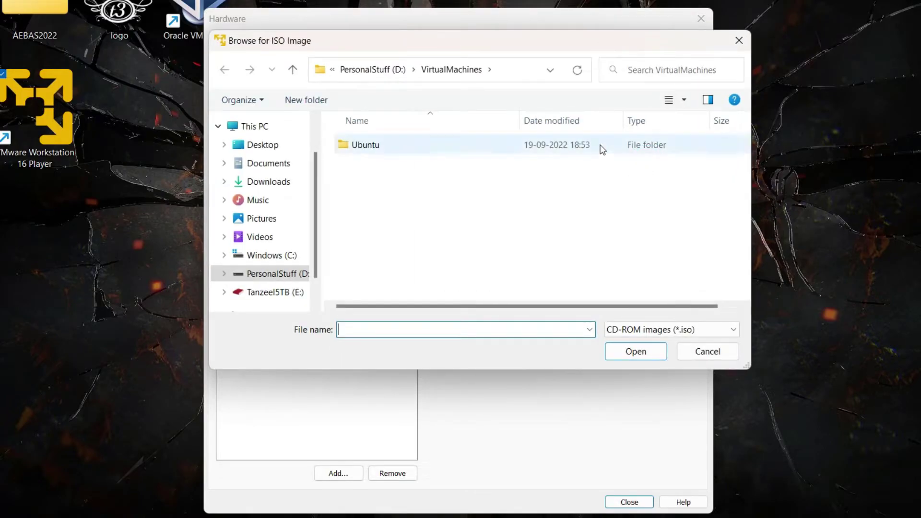
{"action": "left_click", "coordinate": [281, 182]}
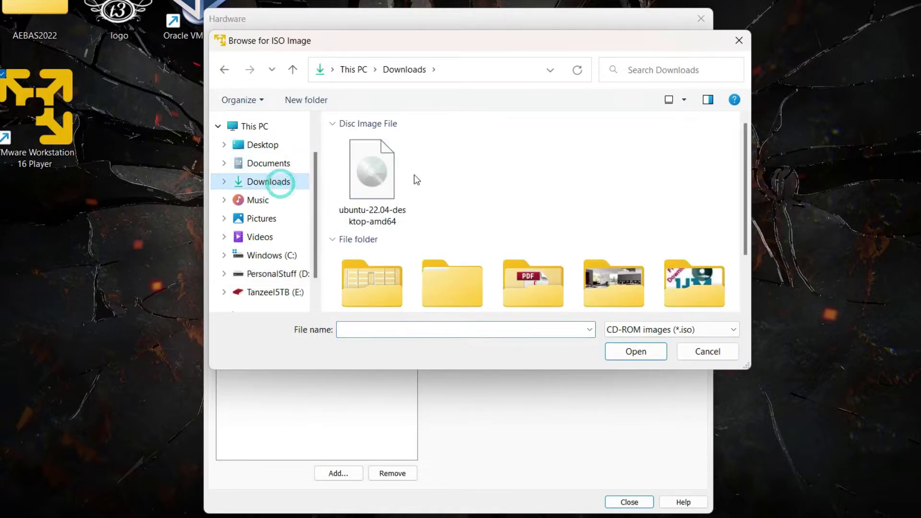
{"action": "double_click", "coordinate": [375, 184]}
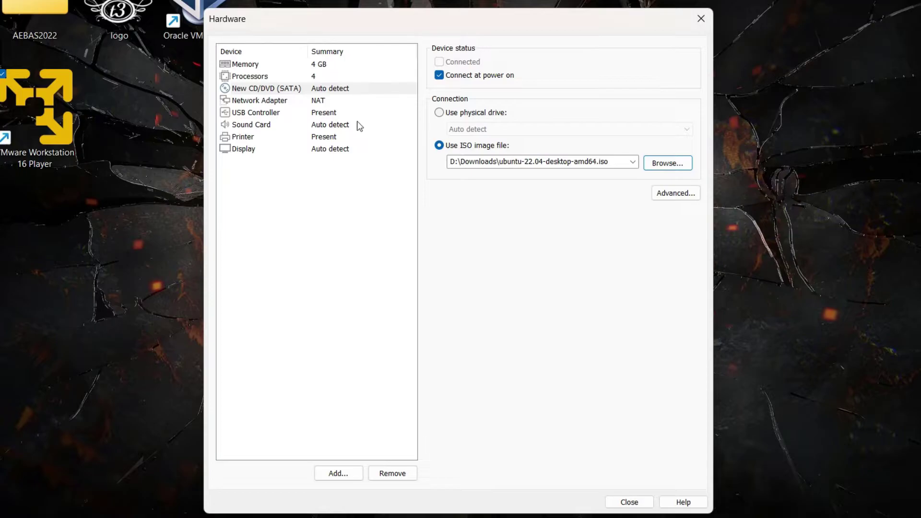
{"action": "left_click", "coordinate": [353, 150]}
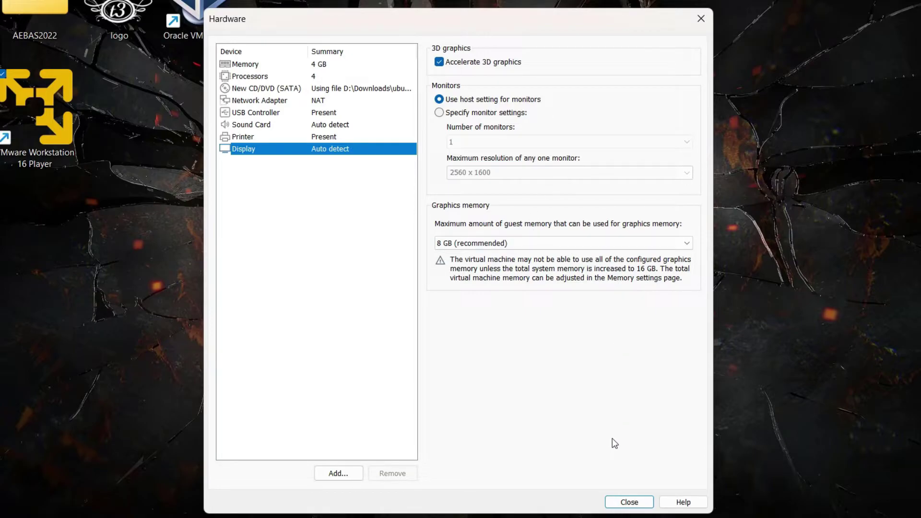
- Close the hardware settings, finish the wizard, and power on the new Ubuntu 22.04 VM
{"action": "left_click", "coordinate": [619, 502]}
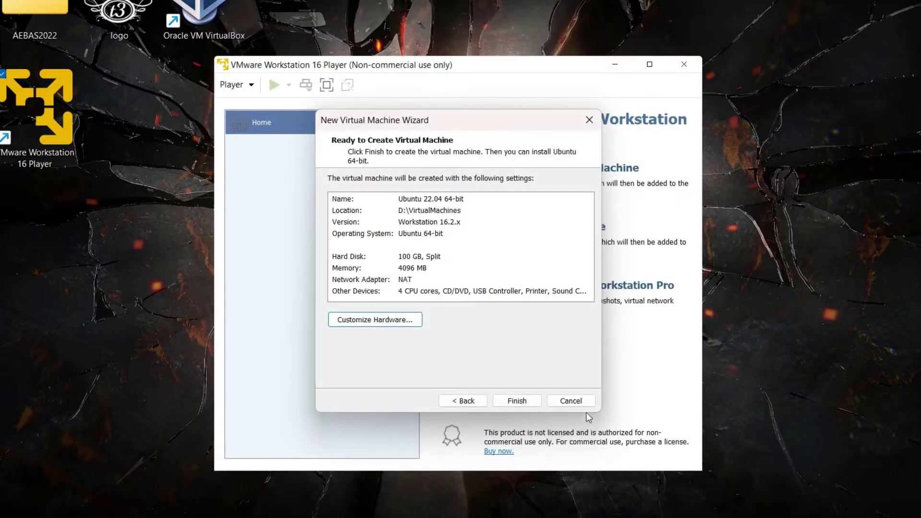
{"action": "left_click", "coordinate": [518, 403]}
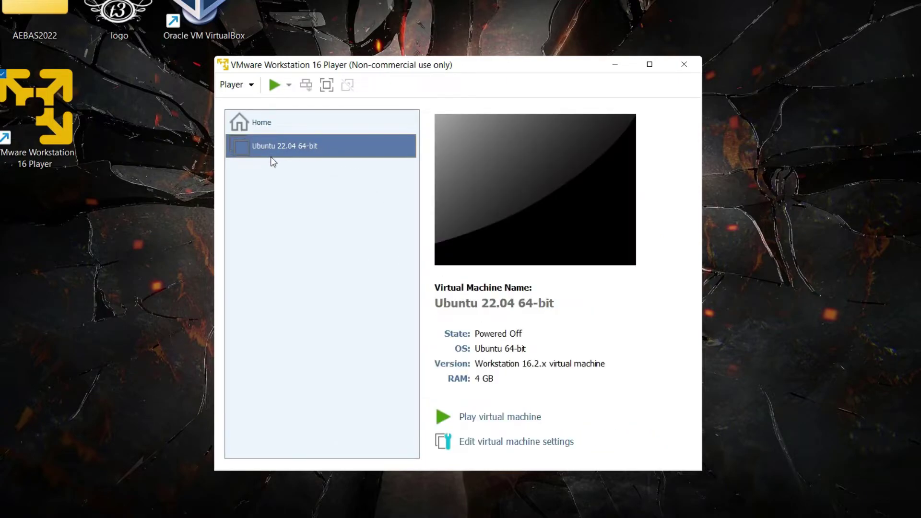
{"action": "left_click", "coordinate": [496, 417]}
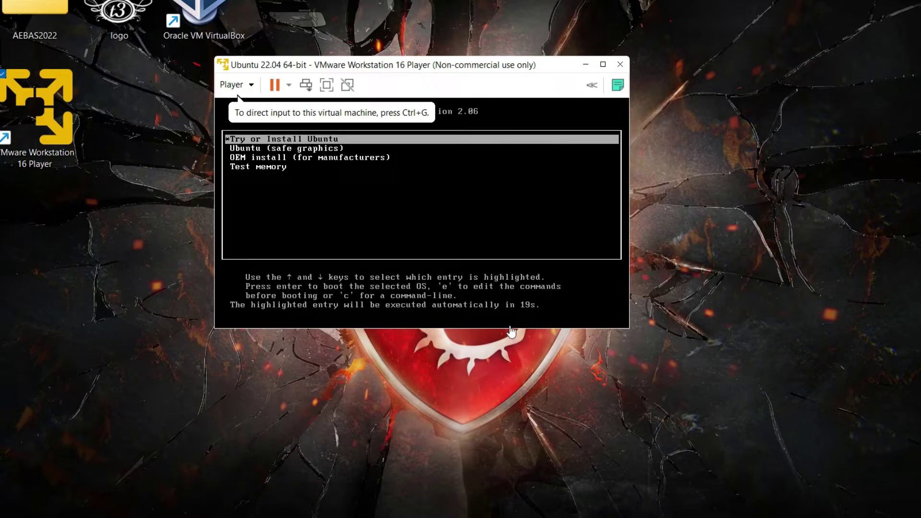
- Boot 'Try or Install Ubuntu' from the GRUB menu and maximize the Player window
{"action": "left_click", "coordinate": [307, 176]}
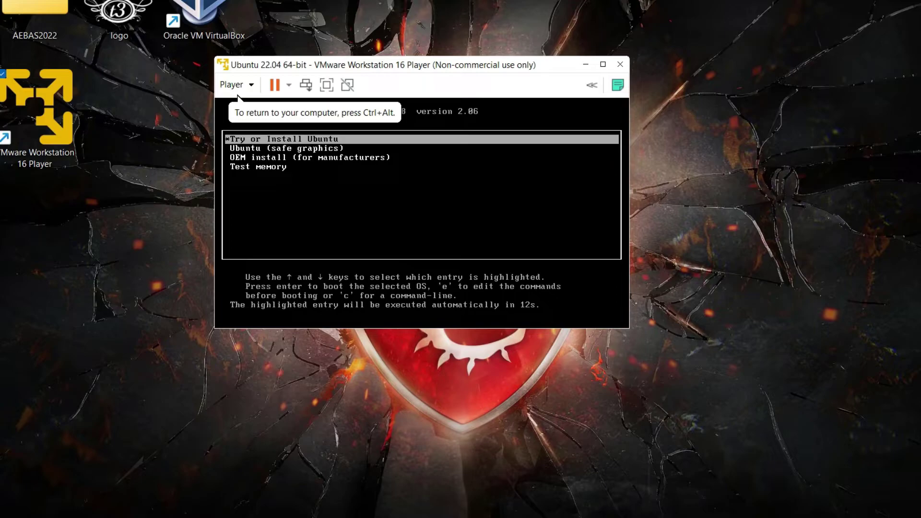
{"action": "key", "text": "Down"}
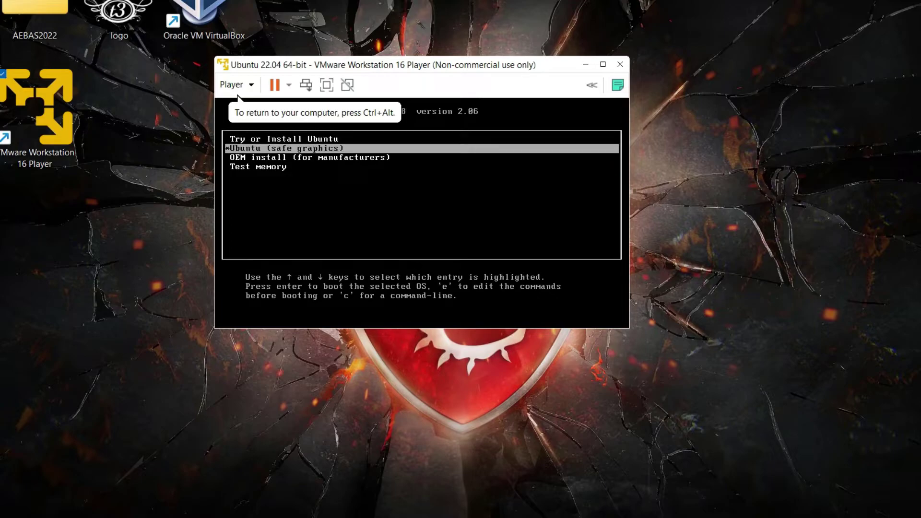
{"action": "key", "text": "Up"}
{"action": "key", "text": "Return"}
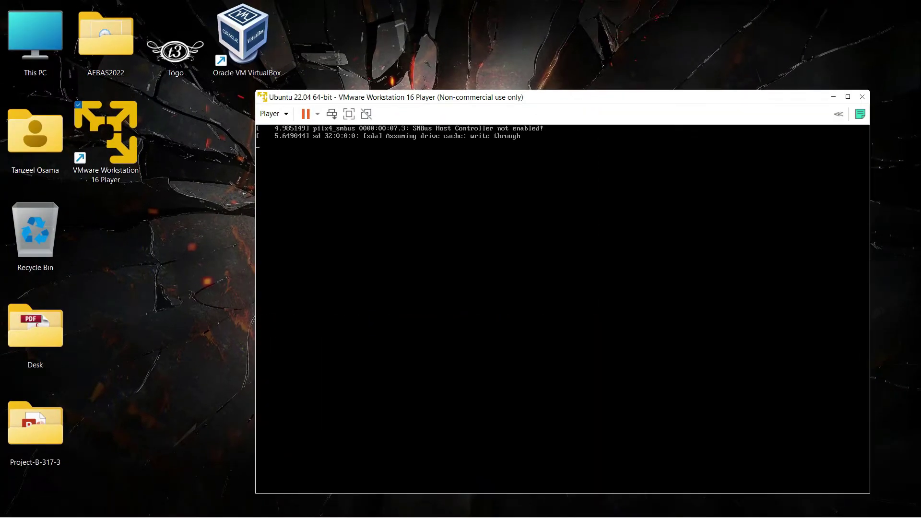
{"action": "left_click", "coordinate": [848, 97]}
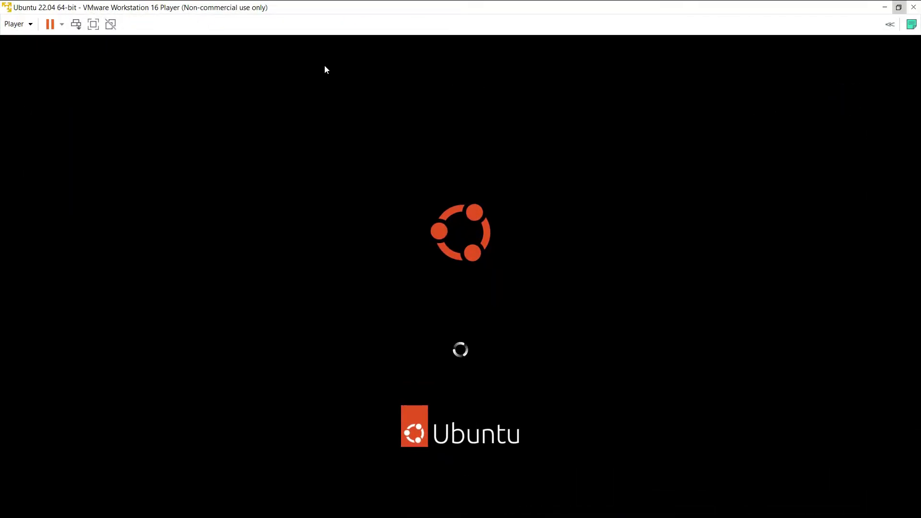
{"action": "left_click", "coordinate": [254, 46]}
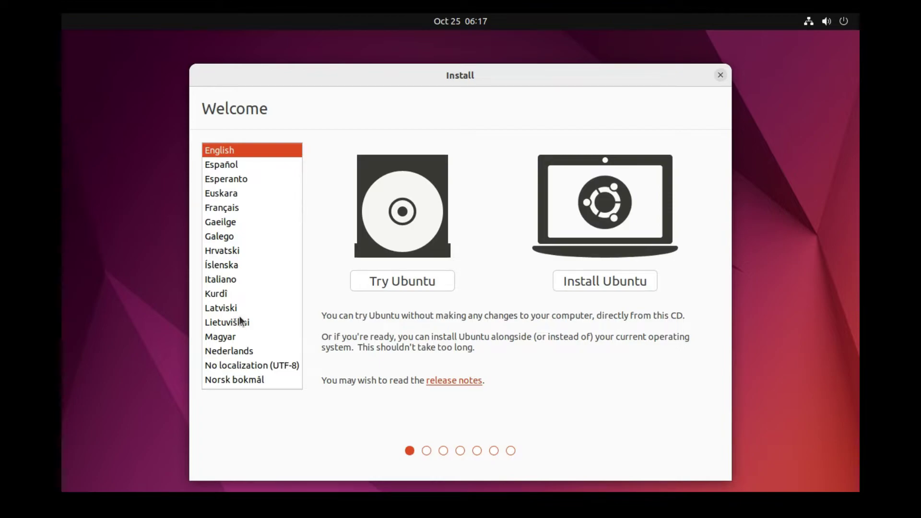
- Choose Install Ubuntu on the installer's Welcome screen
{"action": "scroll", "coordinate": [242, 318], "scroll_direction": "down", "scroll_amount": 3}
{"action": "scroll", "coordinate": [241, 319], "scroll_direction": "down", "scroll_amount": 3}
{"action": "scroll", "coordinate": [242, 320], "scroll_direction": "up", "scroll_amount": 5}
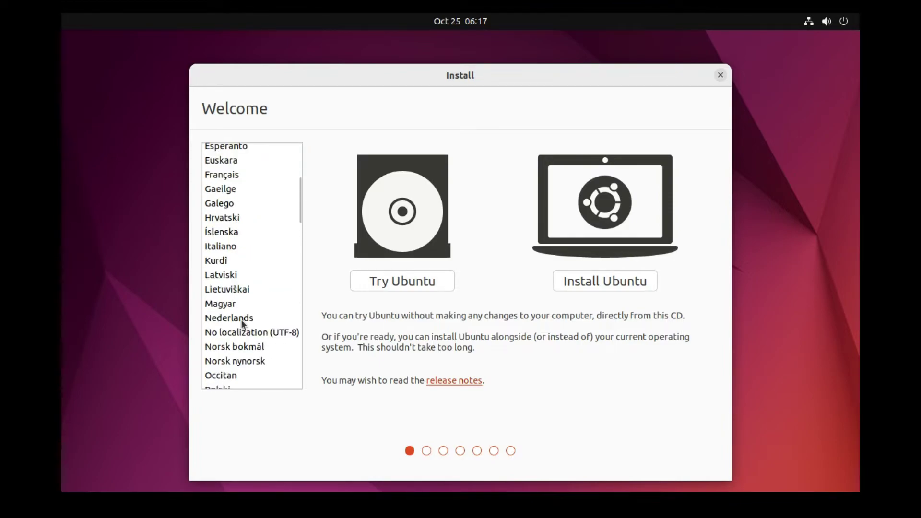
{"action": "scroll", "coordinate": [241, 319], "scroll_direction": "up", "scroll_amount": 4}
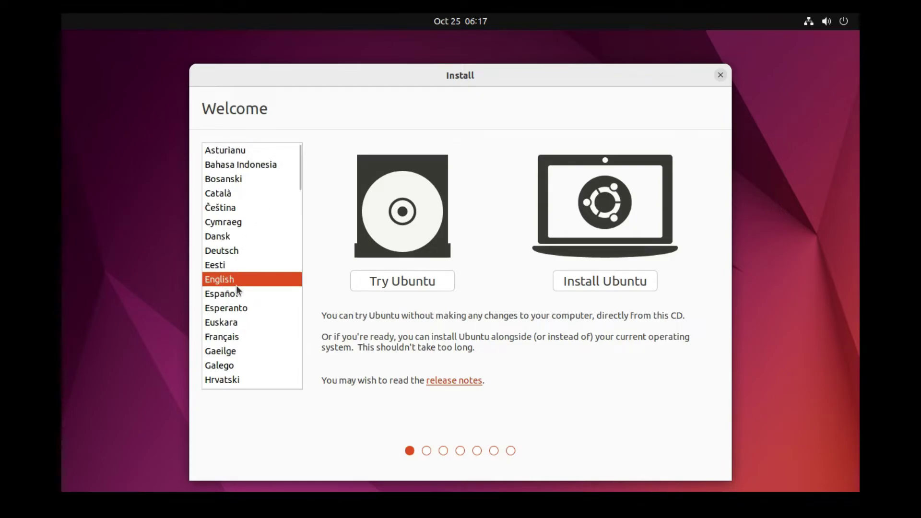
{"action": "left_click", "coordinate": [601, 284]}
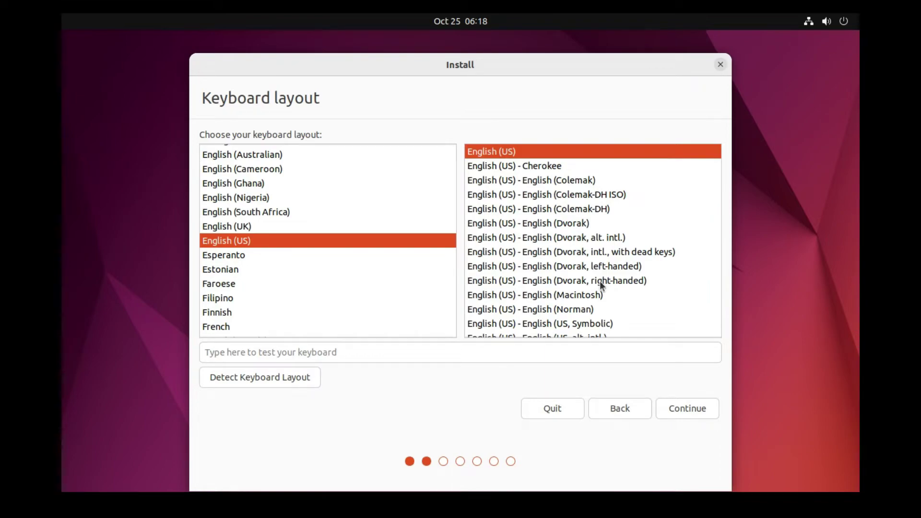
- Set the keyboard layout to English (US) after briefly previewing Indian
{"action": "scroll", "coordinate": [337, 235], "scroll_direction": "up", "scroll_amount": 1}
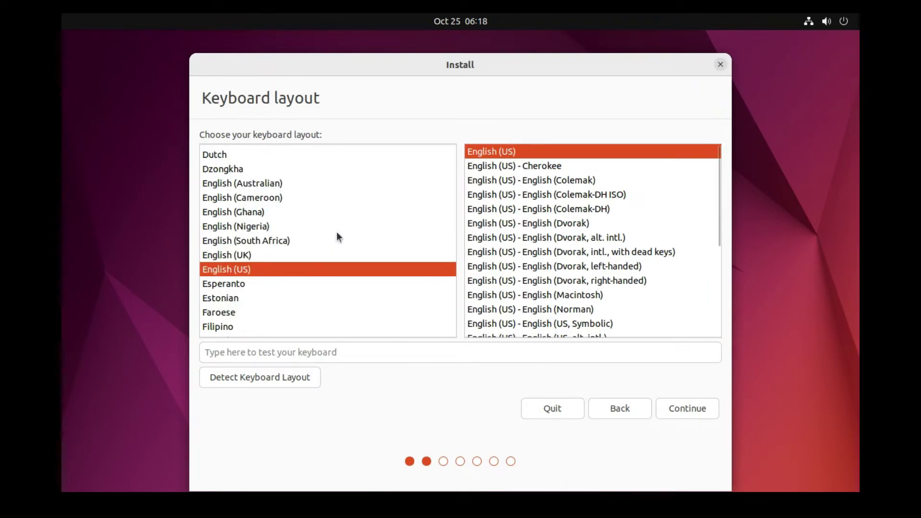
{"action": "scroll", "coordinate": [257, 273], "scroll_direction": "up", "scroll_amount": 3}
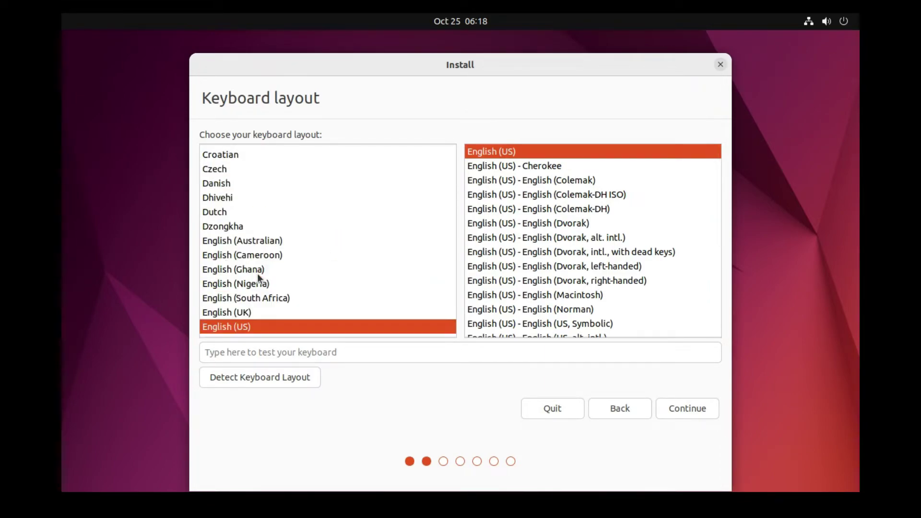
{"action": "scroll", "coordinate": [258, 274], "scroll_direction": "down", "scroll_amount": 3}
{"action": "scroll", "coordinate": [257, 274], "scroll_direction": "down", "scroll_amount": 8}
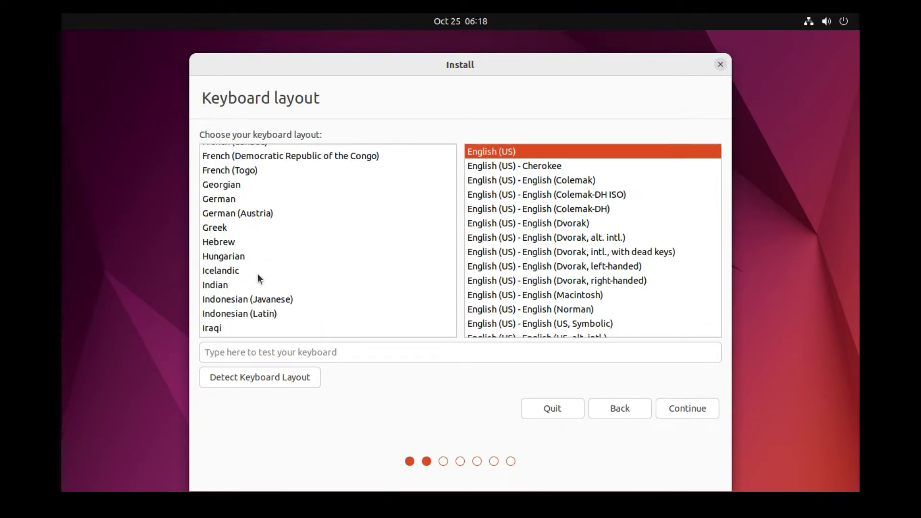
{"action": "left_click", "coordinate": [258, 285]}
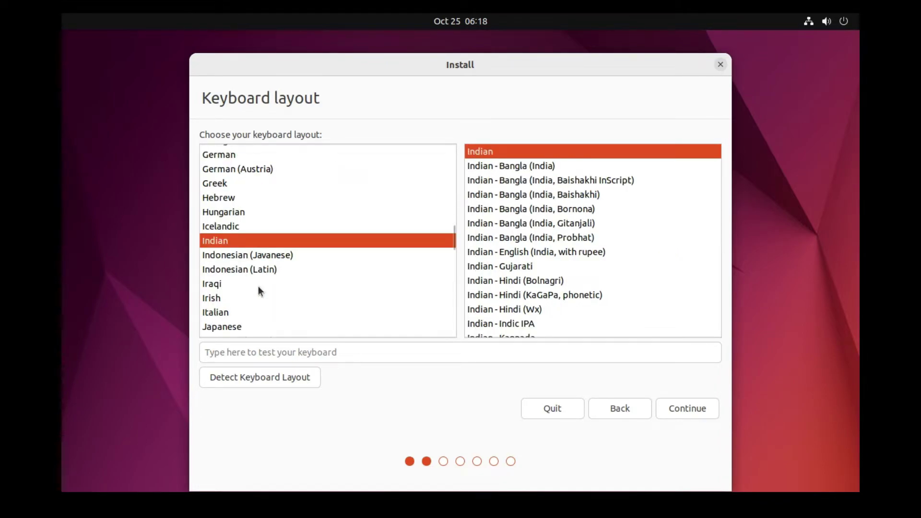
{"action": "scroll", "coordinate": [258, 287], "scroll_direction": "up", "scroll_amount": 5}
{"action": "scroll", "coordinate": [258, 286], "scroll_direction": "up", "scroll_amount": 2}
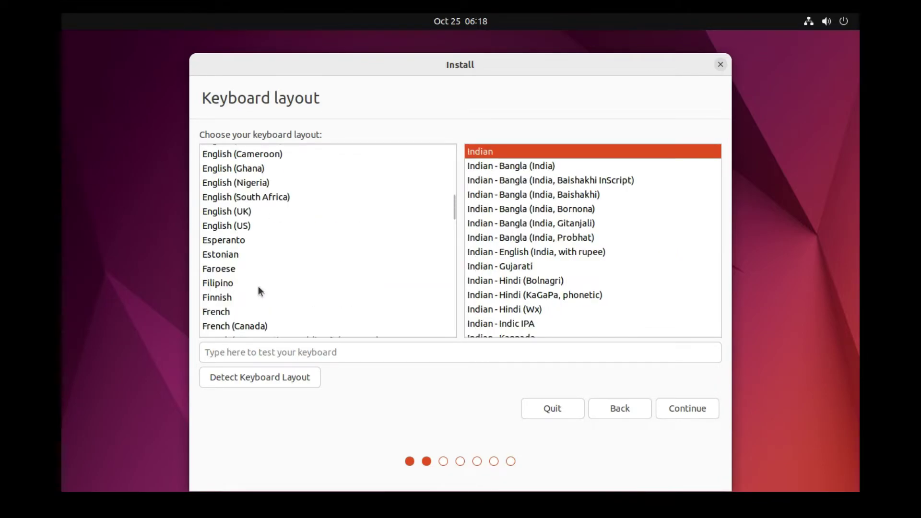
{"action": "left_click", "coordinate": [270, 225]}
{"action": "scroll", "coordinate": [276, 226], "scroll_direction": "up", "scroll_amount": 1}
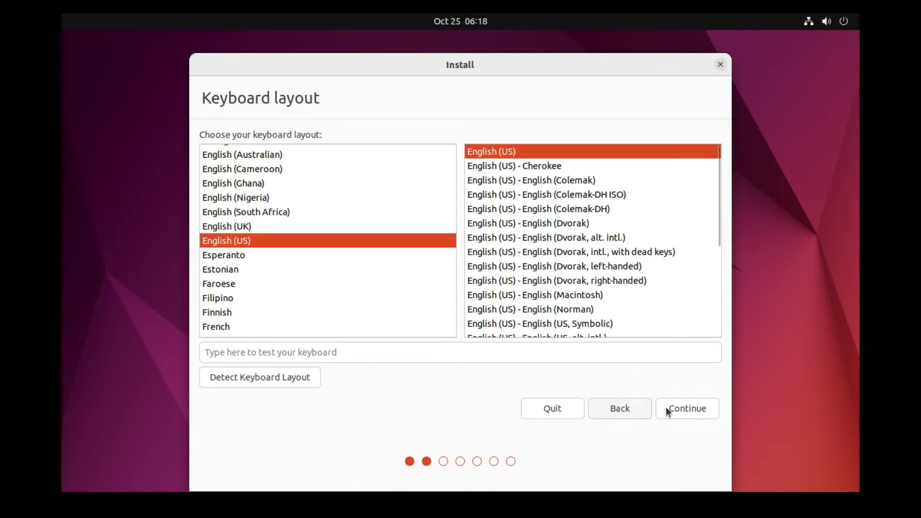
- Continue to Updates and other software and toggle the third-party software and download-updates checkboxes
{"action": "left_click", "coordinate": [692, 410]}
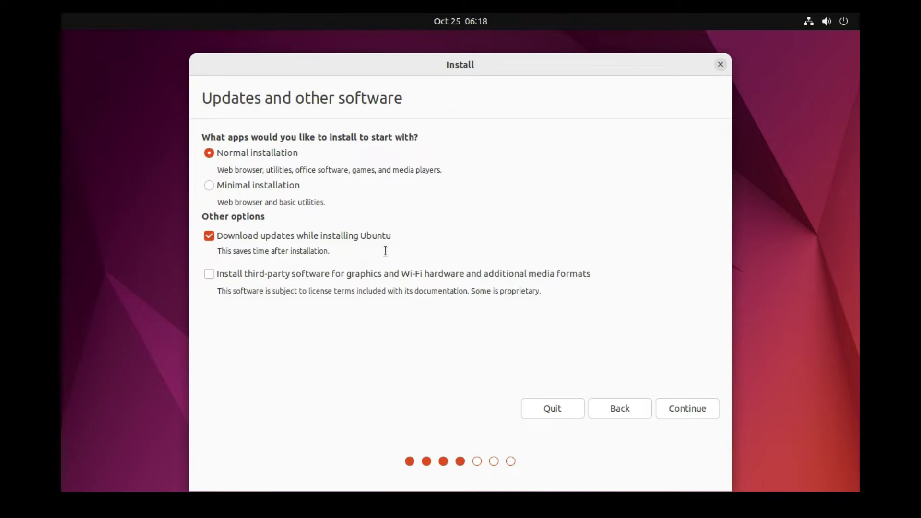
{"action": "left_click", "coordinate": [367, 275]}
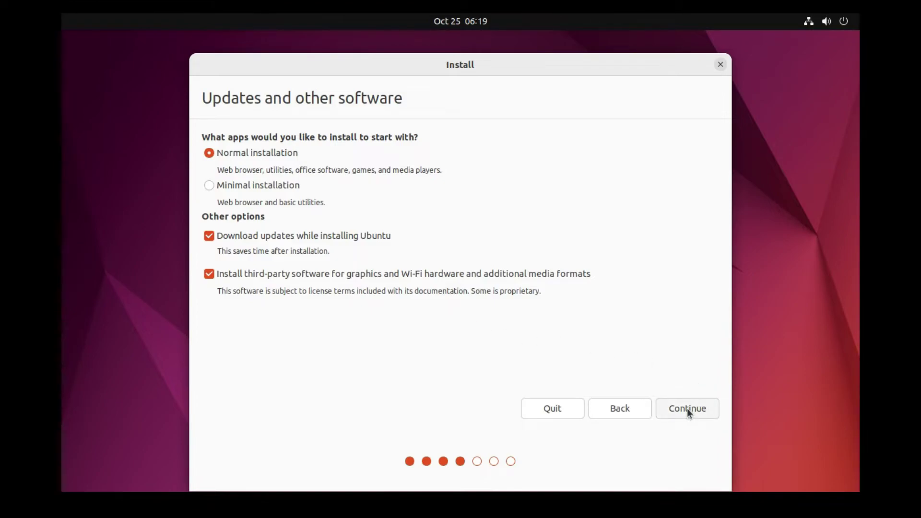
{"action": "left_click", "coordinate": [209, 236]}
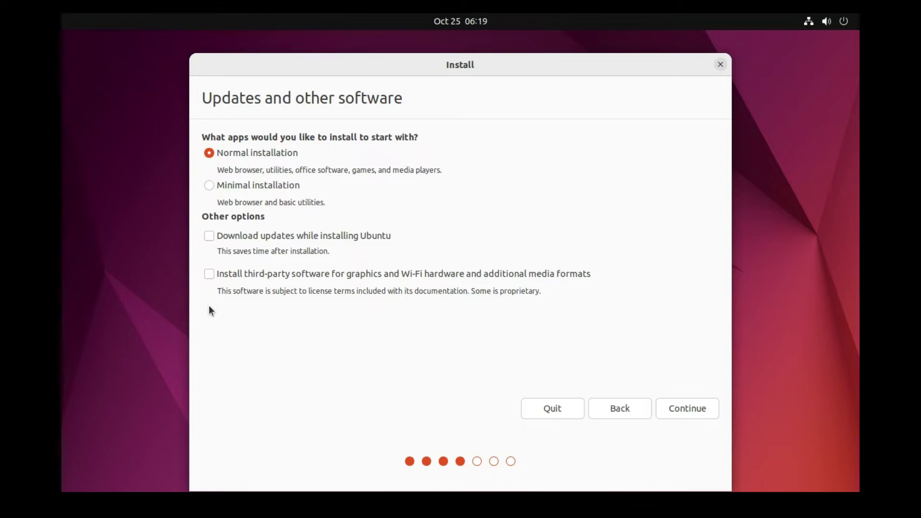
- After trying Minimal, keep Normal installation with download updates and third-party software both enabled
{"action": "left_click", "coordinate": [208, 275]}
{"action": "left_click", "coordinate": [211, 236]}
{"action": "left_click", "coordinate": [210, 186]}
{"action": "left_click", "coordinate": [207, 153]}
{"action": "left_click", "coordinate": [209, 236]}
{"action": "left_click", "coordinate": [209, 274]}
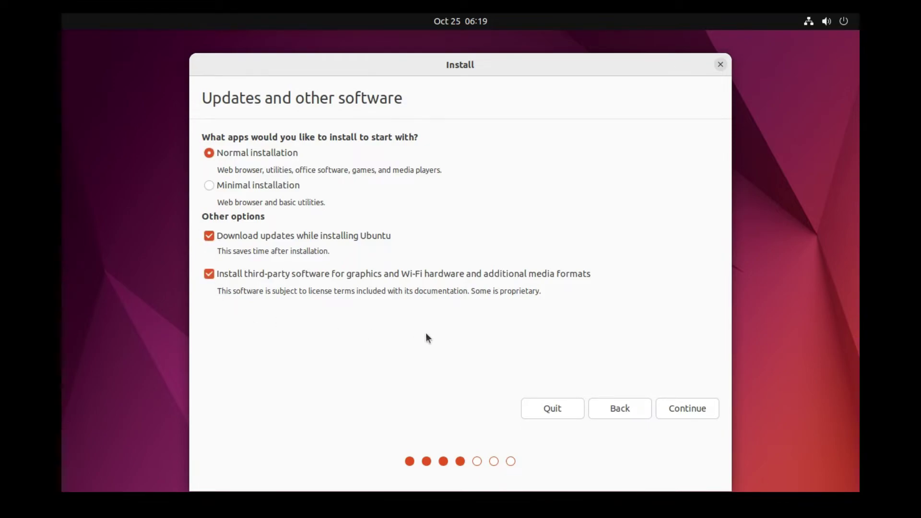
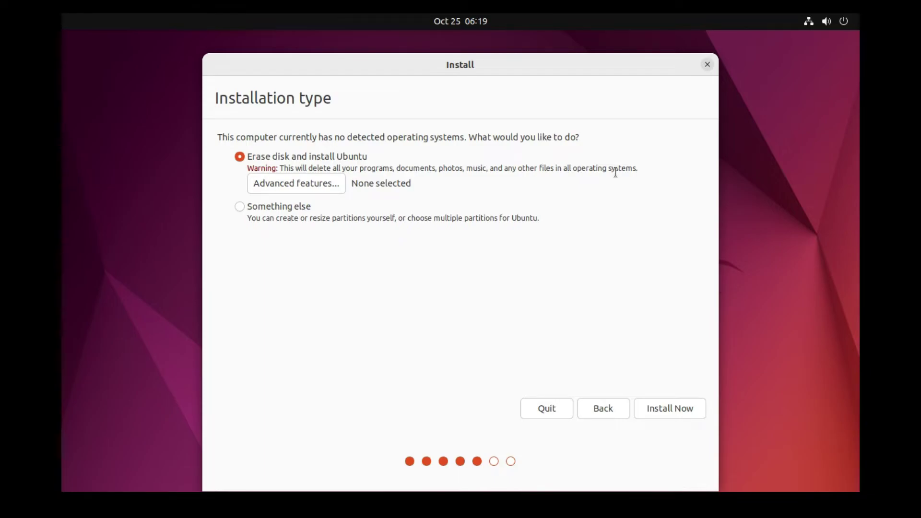
- Begin the erase-disk install, approve writing the partition changes, and confirm Kolkata as the location
{"action": "left_click", "coordinate": [655, 416]}
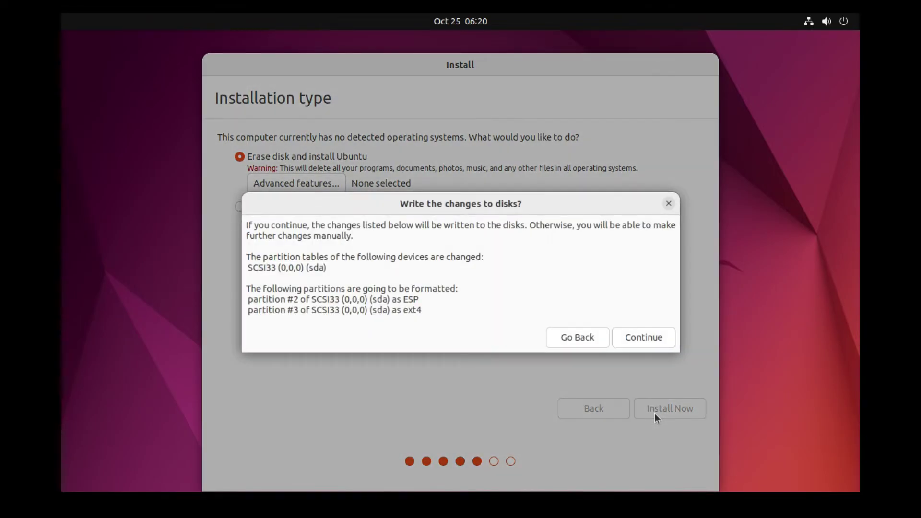
{"action": "left_click", "coordinate": [655, 344]}
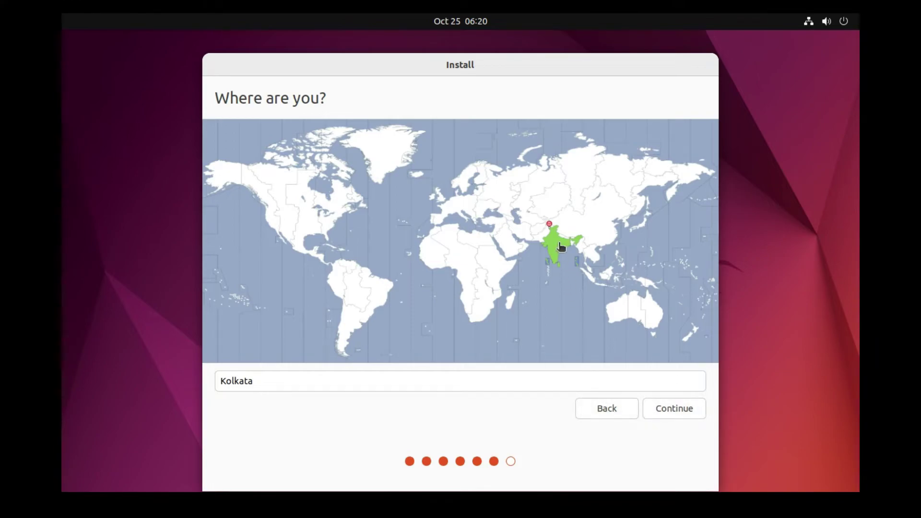
{"action": "left_click", "coordinate": [671, 410]}
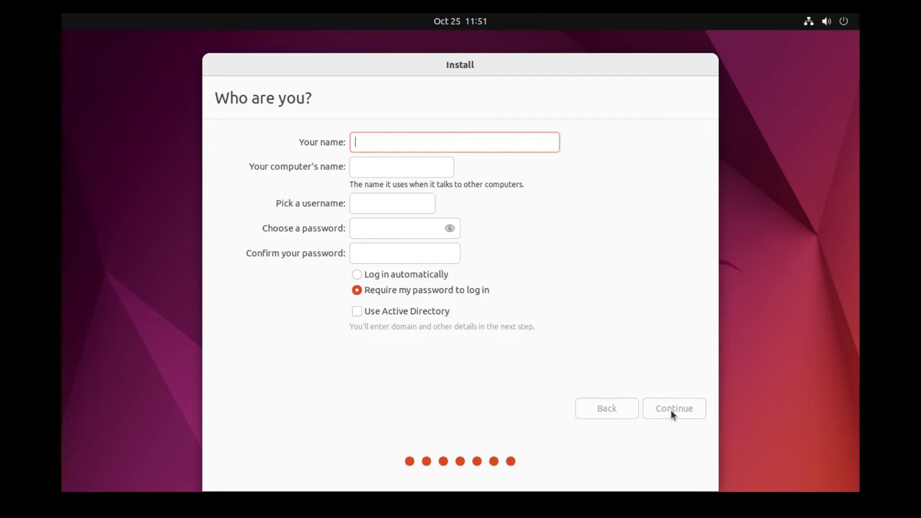
- Enter the user's name and a password with matching confirmation, then start the installation
{"action": "type", "text": "tan"}
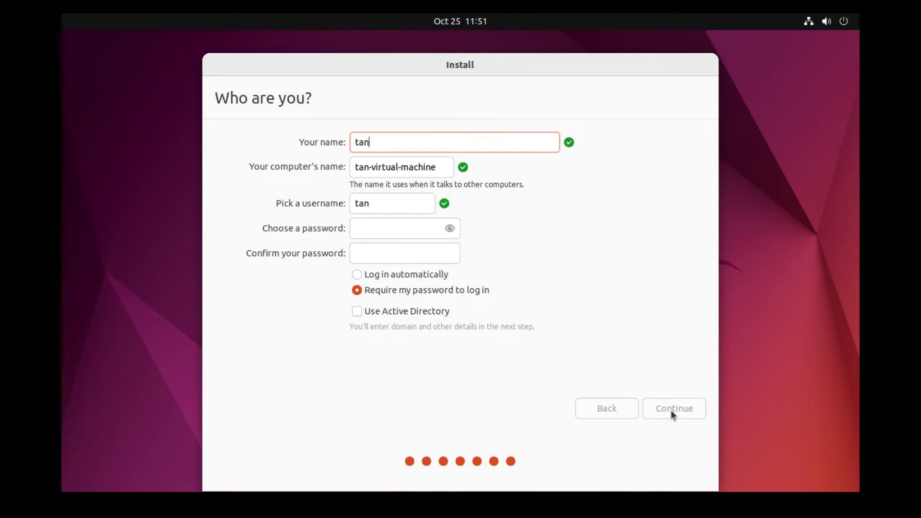
{"action": "type", "text": "zeel"}
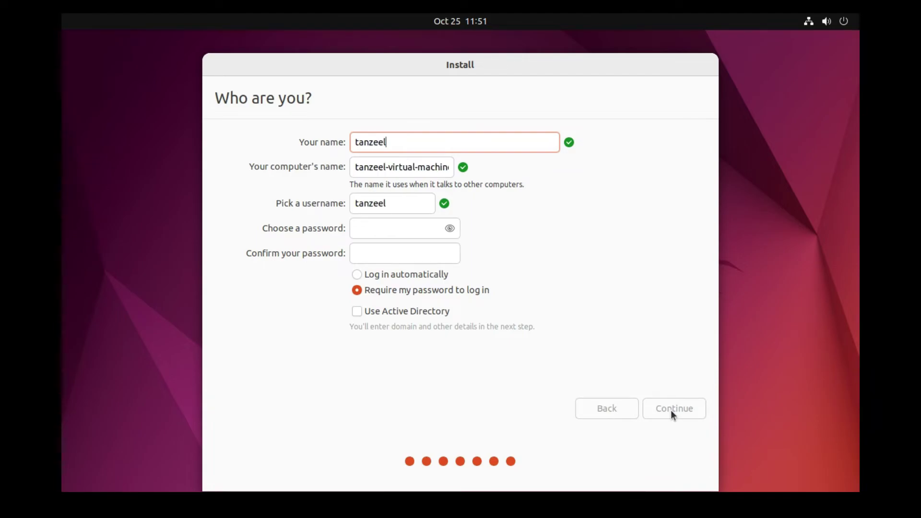
{"action": "type", "text": "osama"}
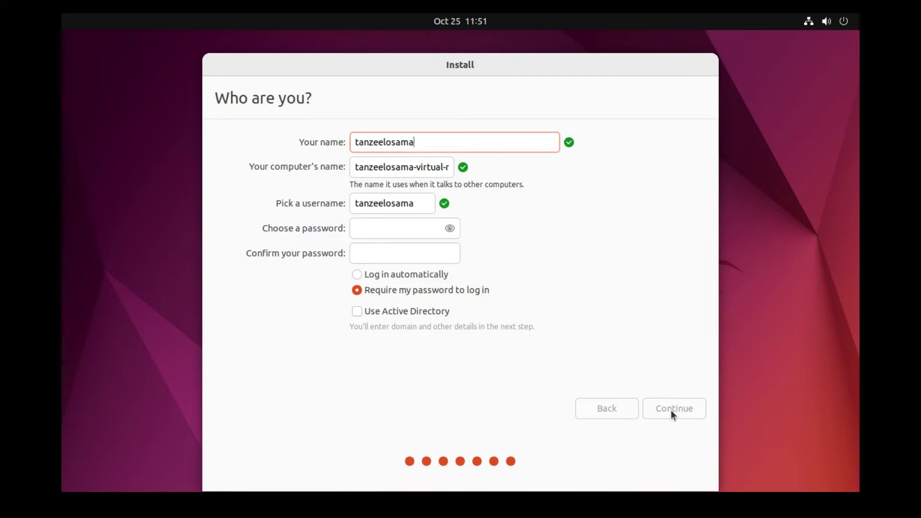
{"action": "left_click", "coordinate": [432, 227]}
{"action": "type", "text": "******"}
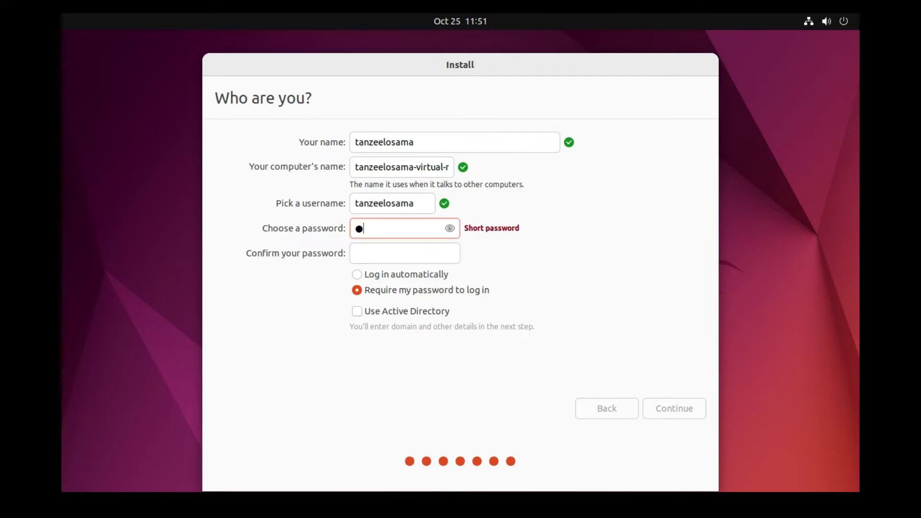
{"action": "key", "text": "Tab"}
{"action": "type", "text": "******"}
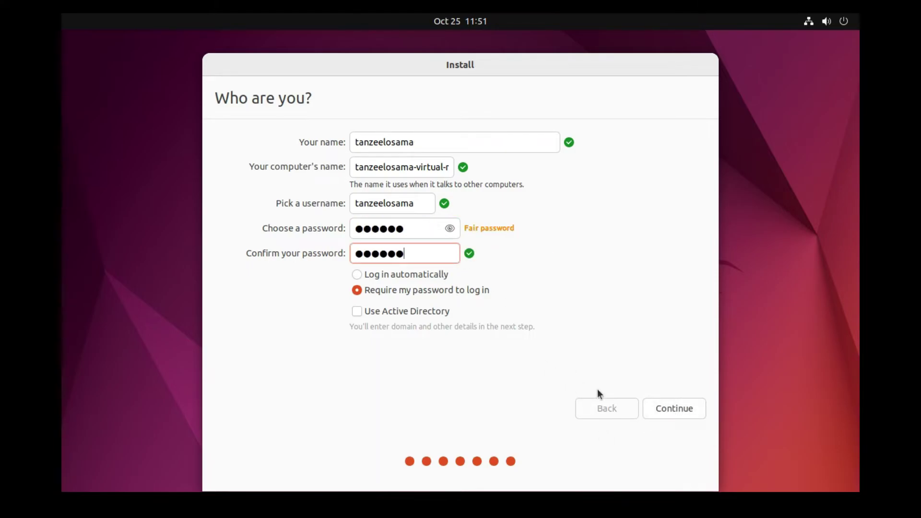
{"action": "left_click", "coordinate": [689, 408]}
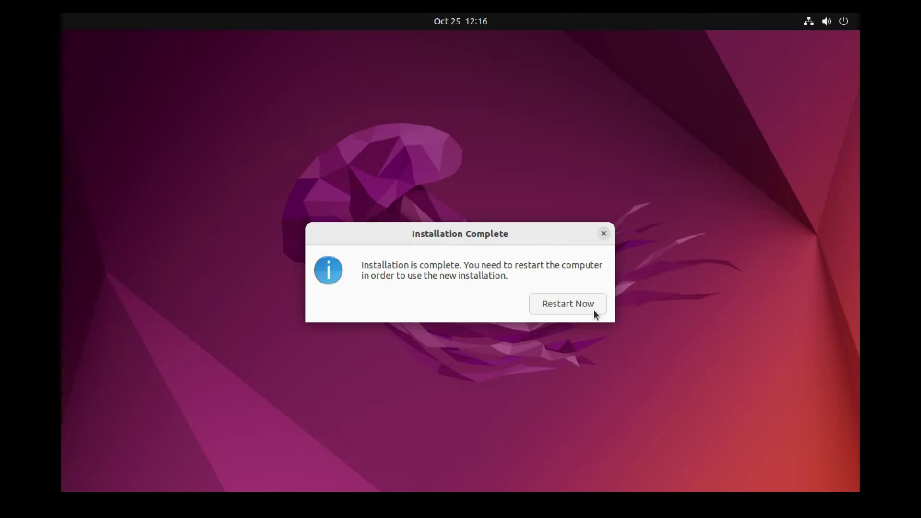
- Restart the freshly installed Ubuntu and exit full-screen to reveal the VMware window
{"action": "left_click", "coordinate": [594, 310]}
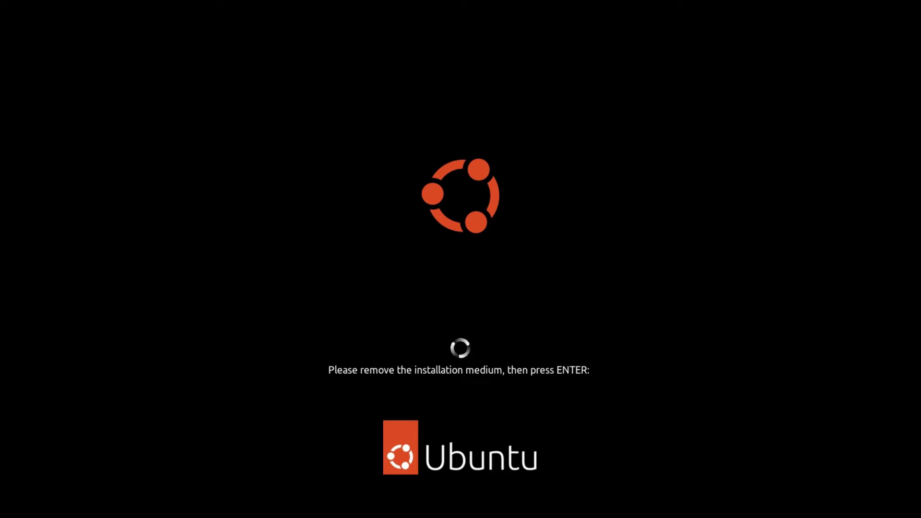
{"action": "key", "text": "ctrl+alt+Return"}
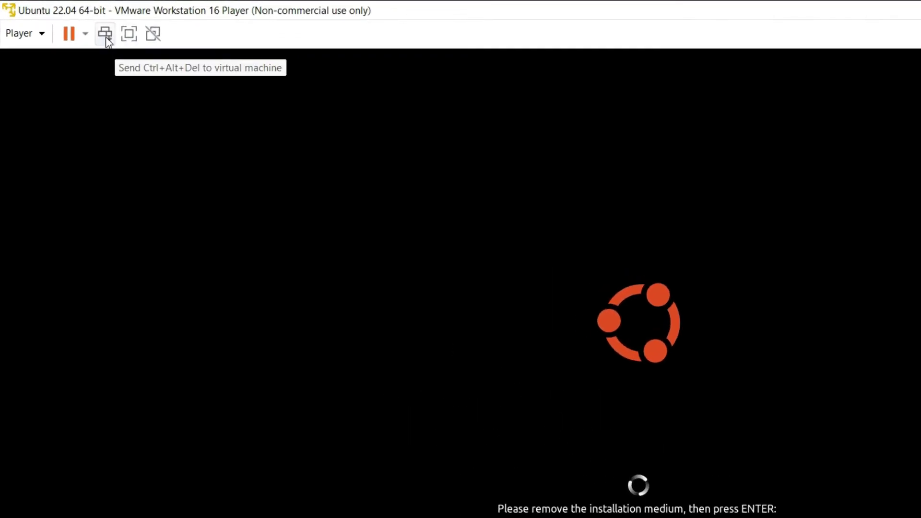
- Remove the CD/DVD (SATA) drive from the VM's hardware settings and save the change
{"action": "left_click", "coordinate": [45, 37]}
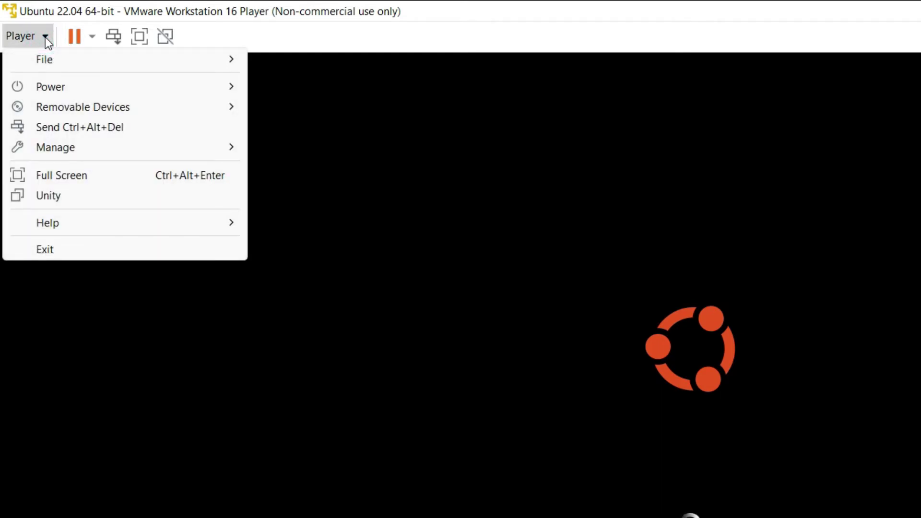
{"action": "mouse_move", "coordinate": [41, 108]}
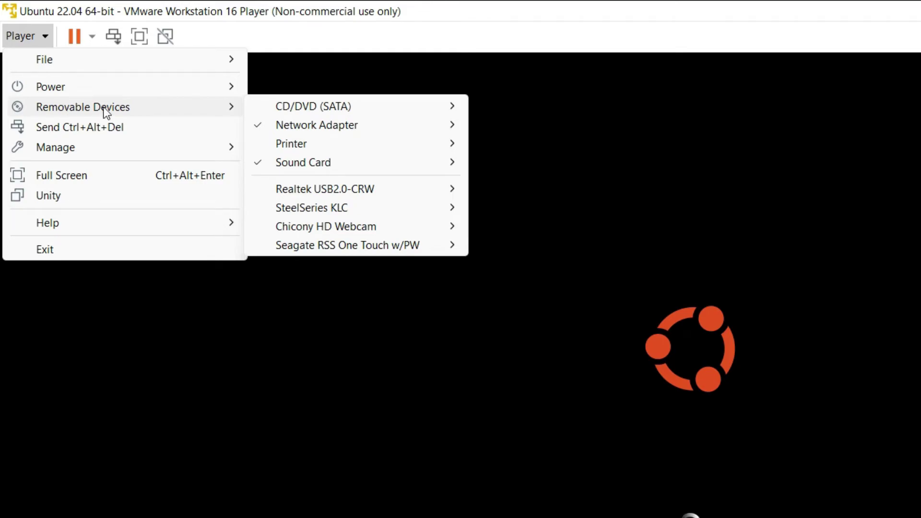
{"action": "mouse_move", "coordinate": [307, 110]}
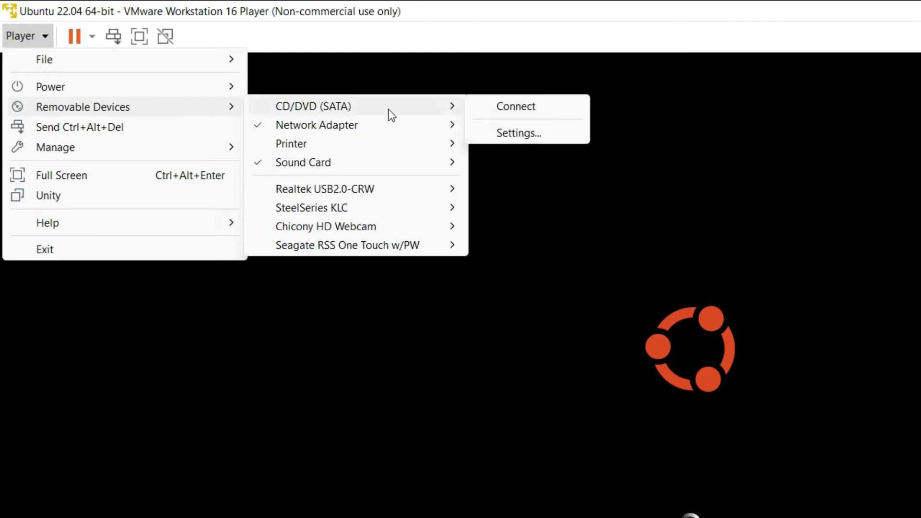
{"action": "left_click", "coordinate": [551, 131]}
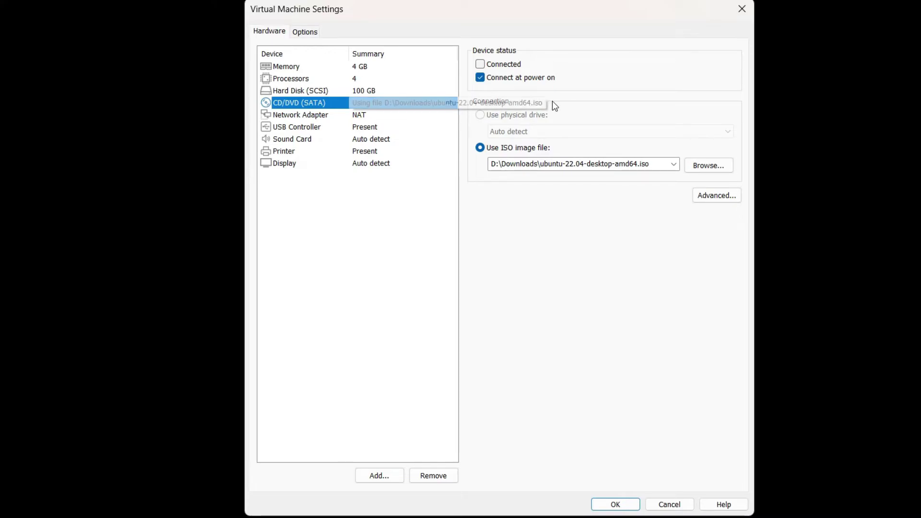
{"action": "left_click", "coordinate": [444, 480]}
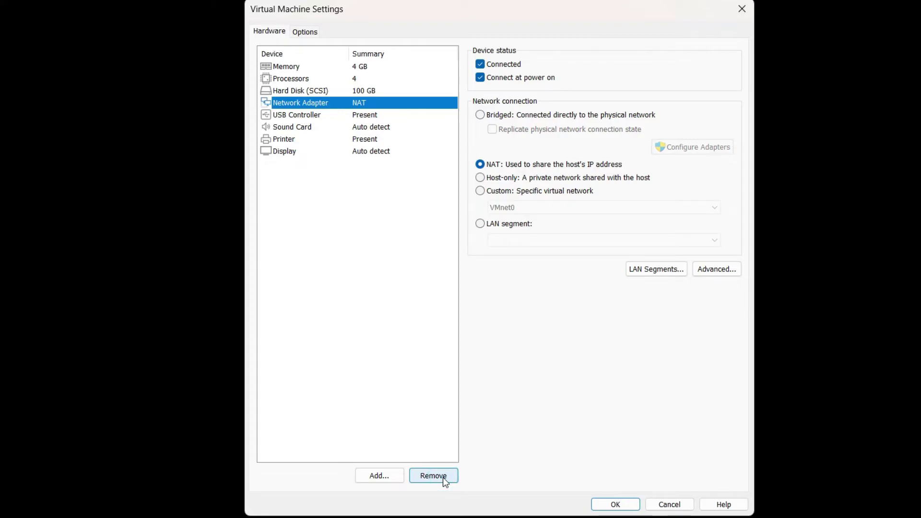
{"action": "left_click", "coordinate": [623, 508]}
{"action": "left_click", "coordinate": [616, 504]}
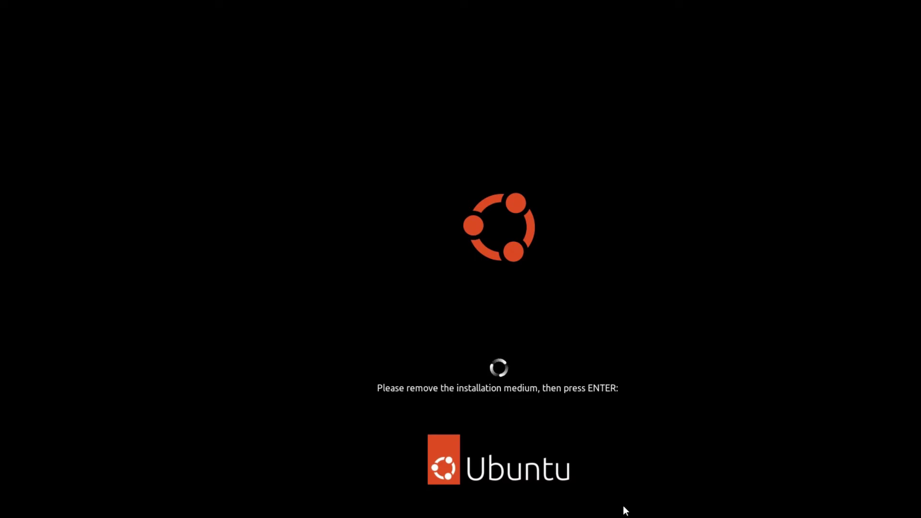
- Continue booting past the installation-medium prompt and log in to the new user account
{"action": "key", "text": "Return"}
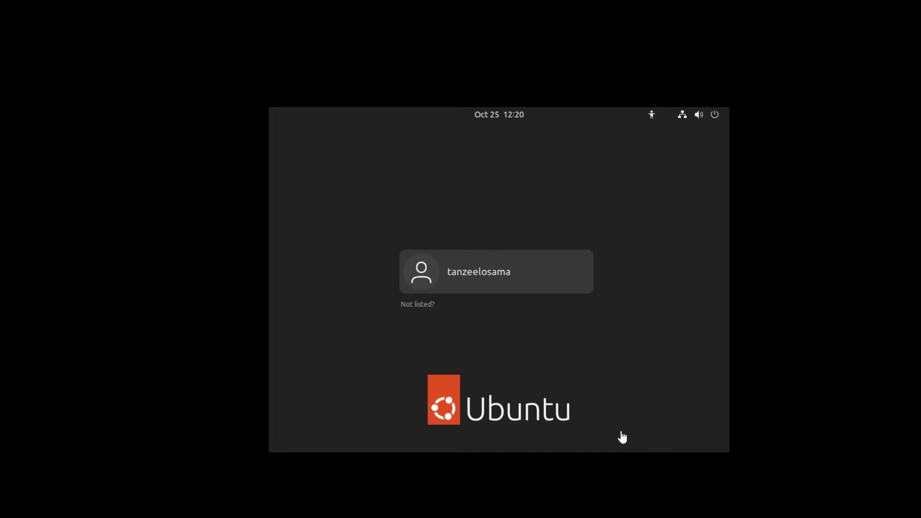
{"action": "left_click", "coordinate": [560, 281]}
{"action": "type", "text": "******"}
{"action": "key", "text": "Return"}
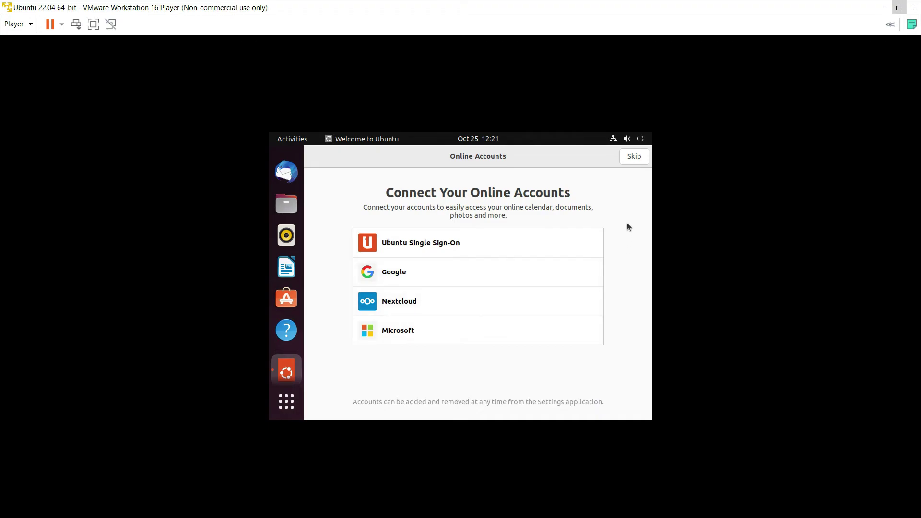
- Skip online accounts, keep default reporting and location settings, and finish Welcome to Ubuntu
{"action": "left_click", "coordinate": [634, 156]}
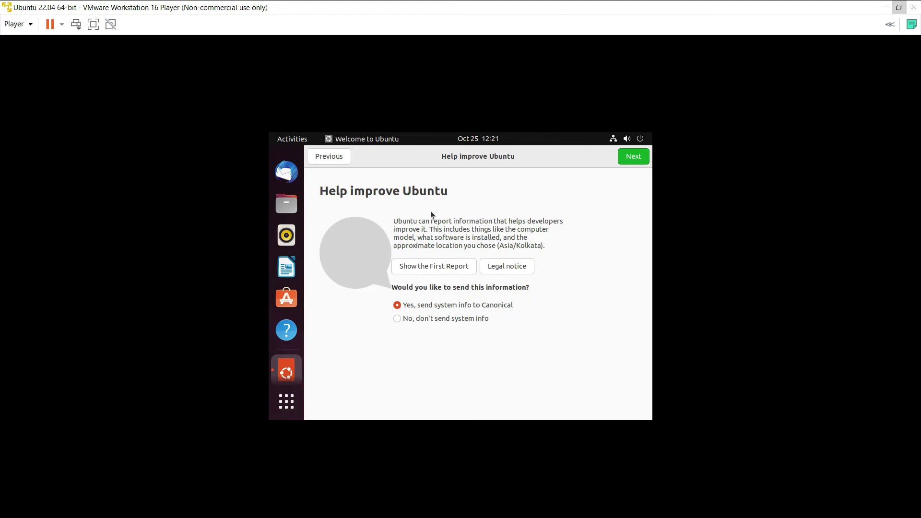
{"action": "left_click", "coordinate": [631, 160]}
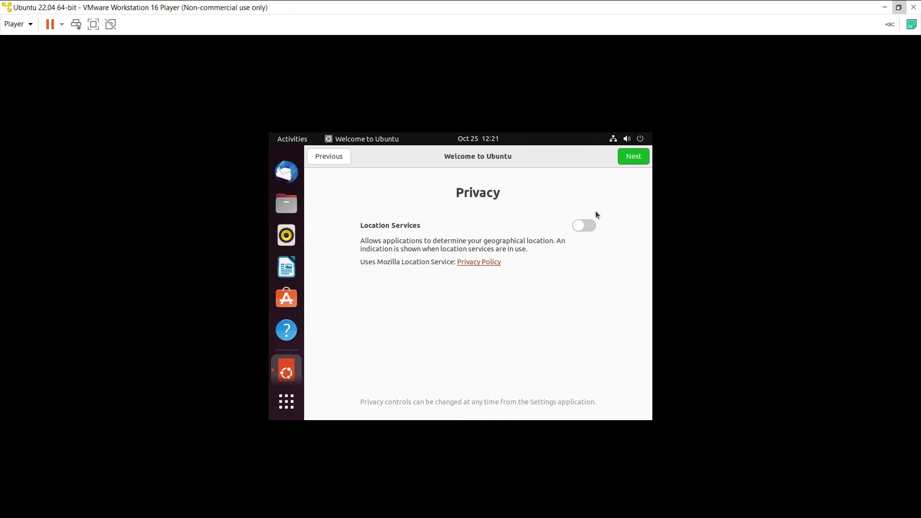
{"action": "left_click", "coordinate": [632, 161]}
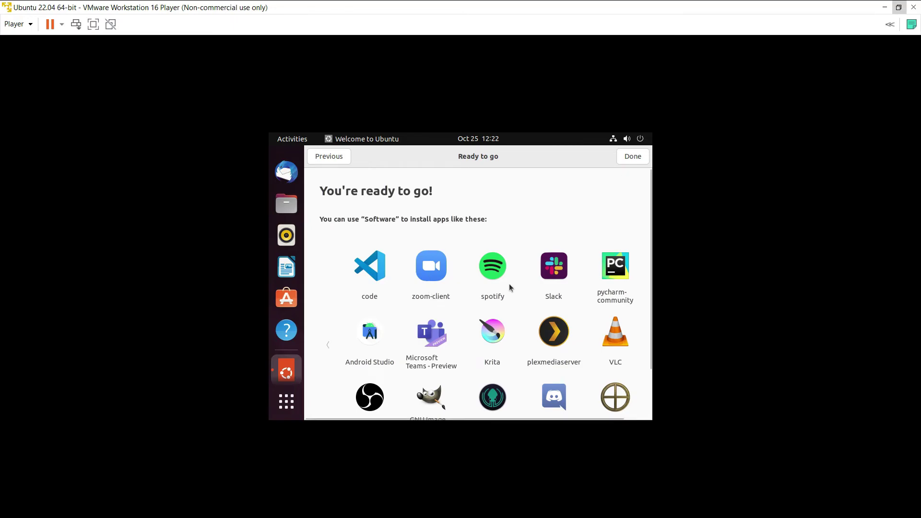
{"action": "scroll", "coordinate": [509, 284], "scroll_direction": "down", "scroll_amount": 3}
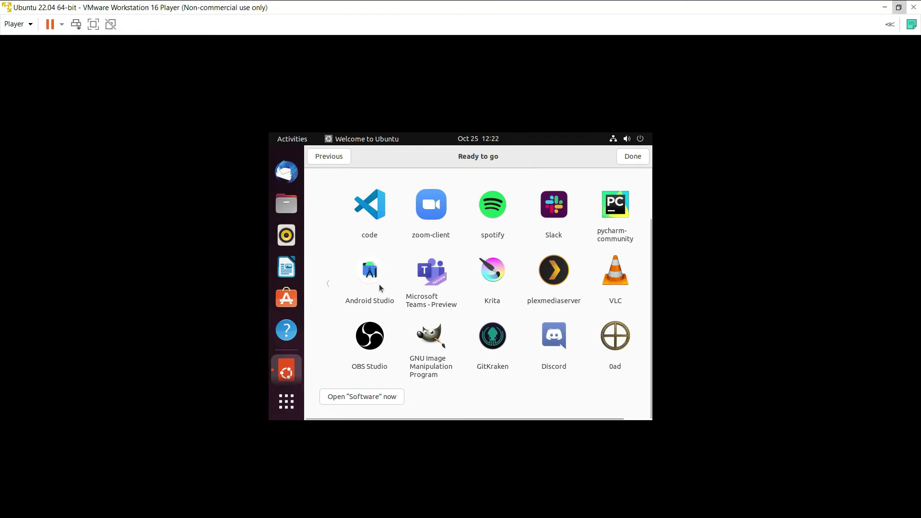
{"action": "scroll", "coordinate": [379, 287], "scroll_direction": "up", "scroll_amount": 3}
{"action": "left_click", "coordinate": [639, 158]}
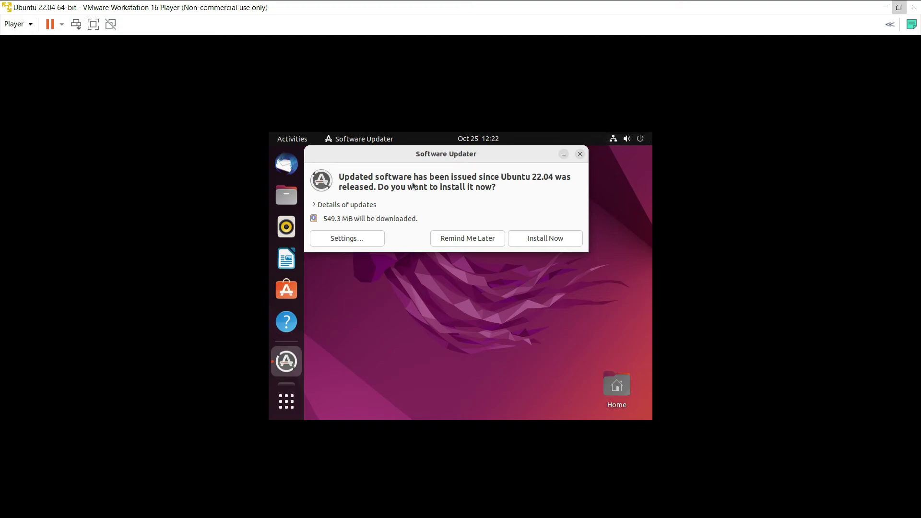
- Review the 549.3 MB update details, then choose Remind Me Later to close Software Updater
{"action": "left_click", "coordinate": [318, 206]}
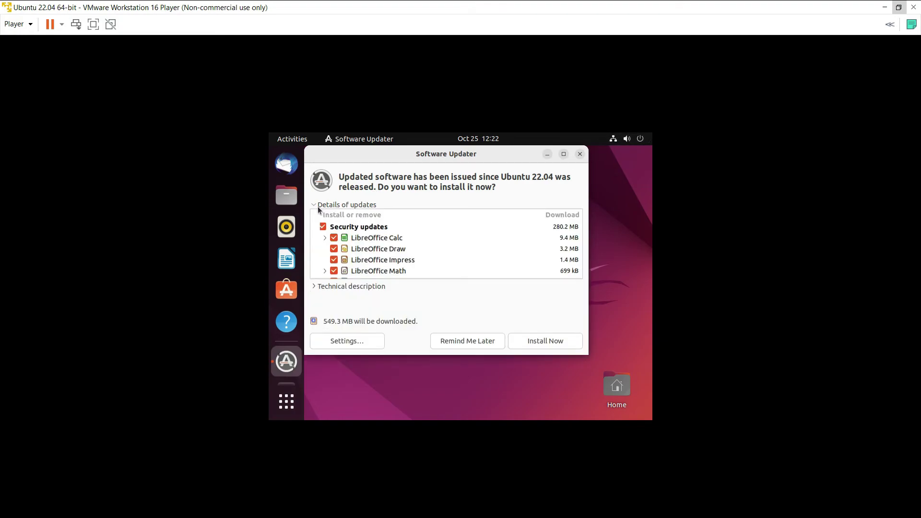
{"action": "scroll", "coordinate": [391, 240], "scroll_direction": "down", "scroll_amount": 4}
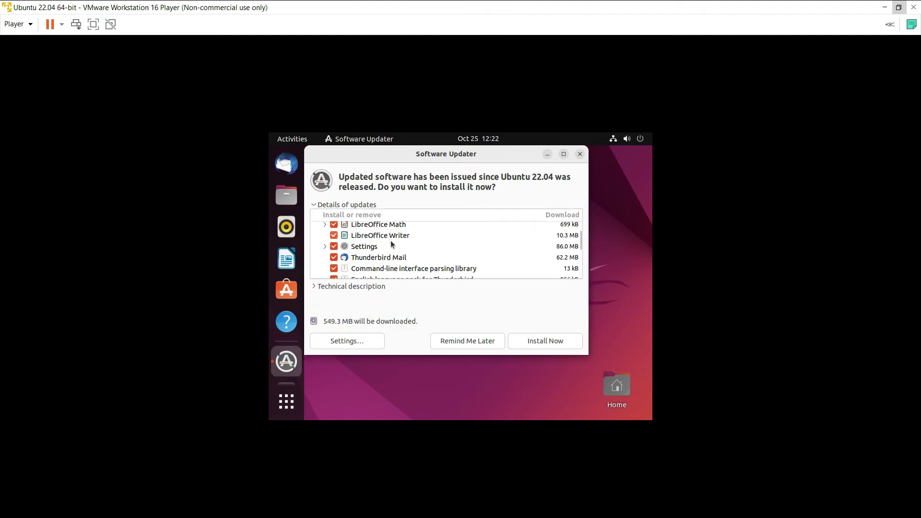
{"action": "scroll", "coordinate": [390, 246], "scroll_direction": "up", "scroll_amount": 4}
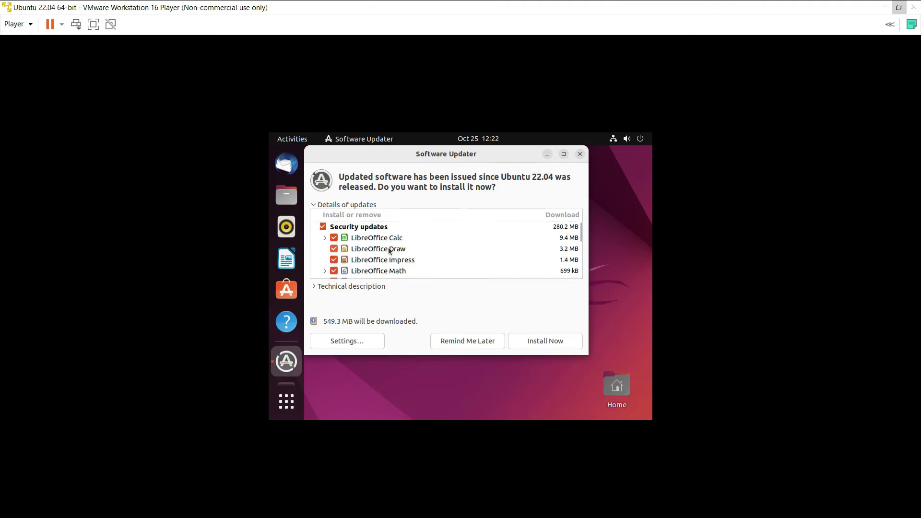
{"action": "scroll", "coordinate": [338, 242], "scroll_direction": "down", "scroll_amount": 5}
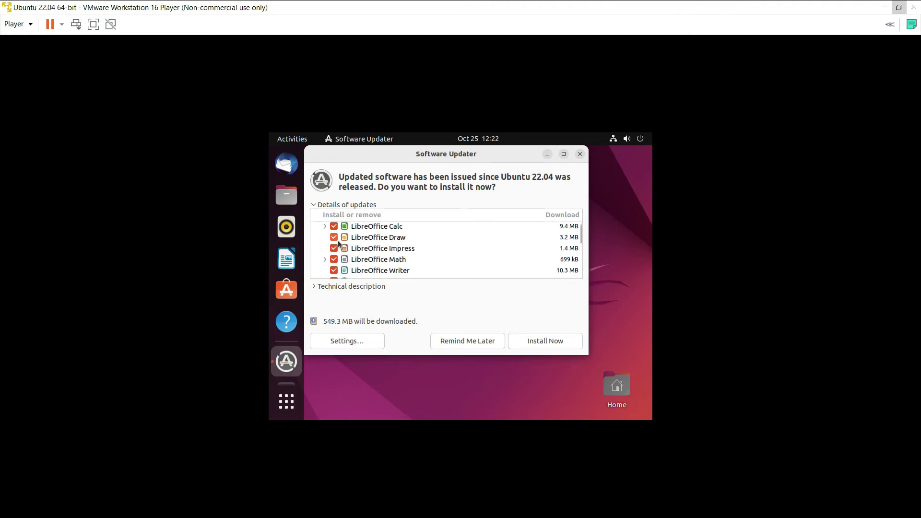
{"action": "scroll", "coordinate": [338, 241], "scroll_direction": "down", "scroll_amount": 5}
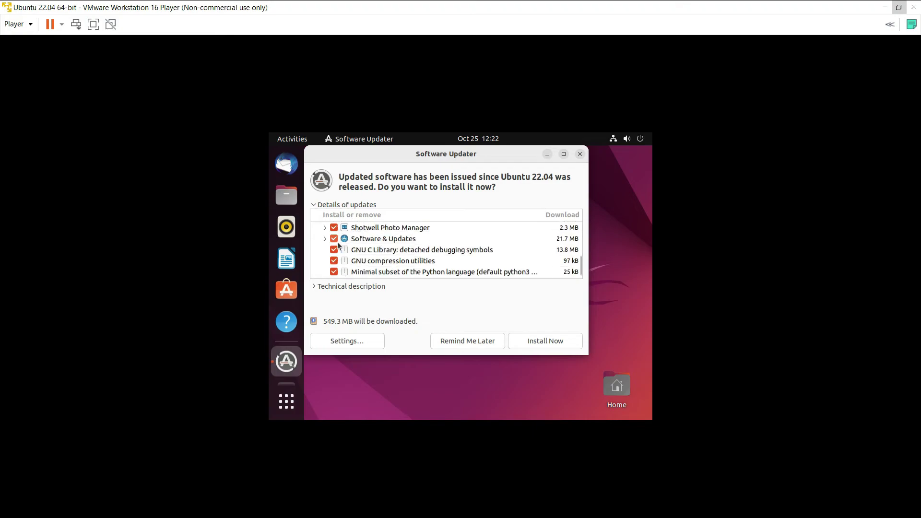
{"action": "scroll", "coordinate": [338, 242], "scroll_direction": "up", "scroll_amount": 5}
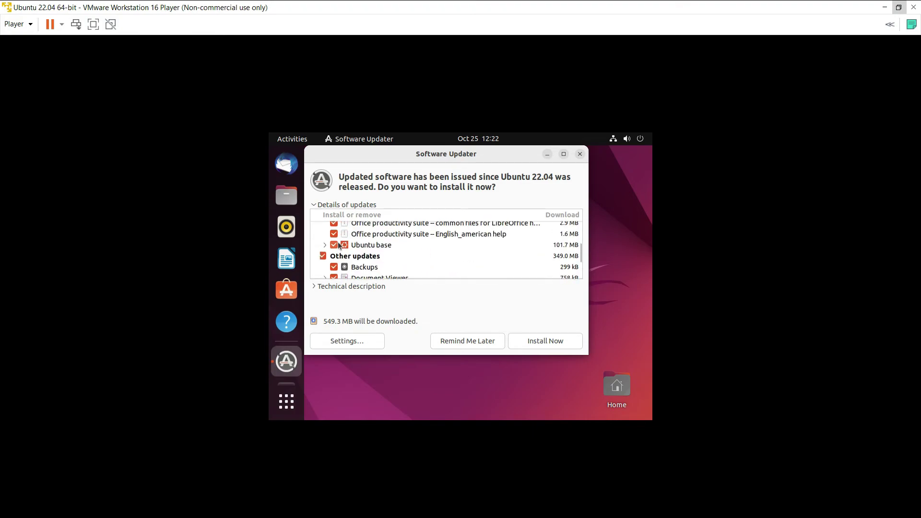
{"action": "left_click", "coordinate": [899, 9]}
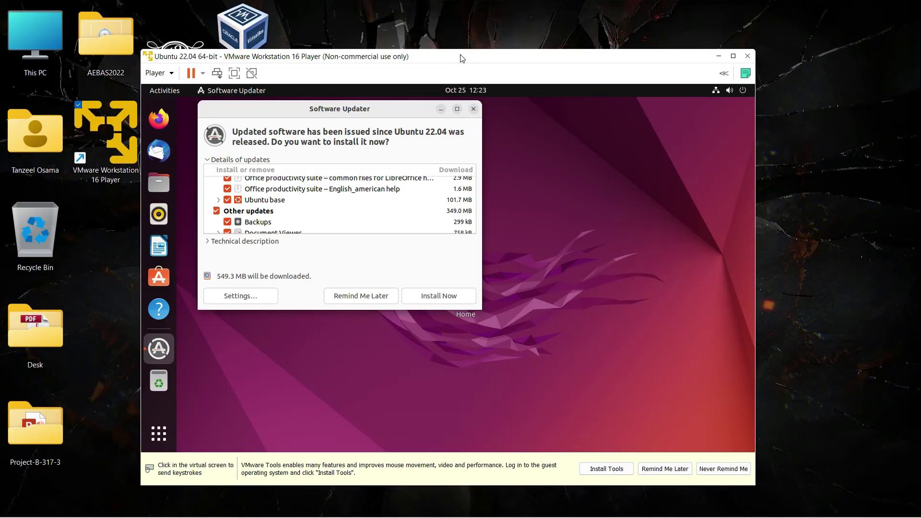
{"action": "left_click", "coordinate": [377, 298]}
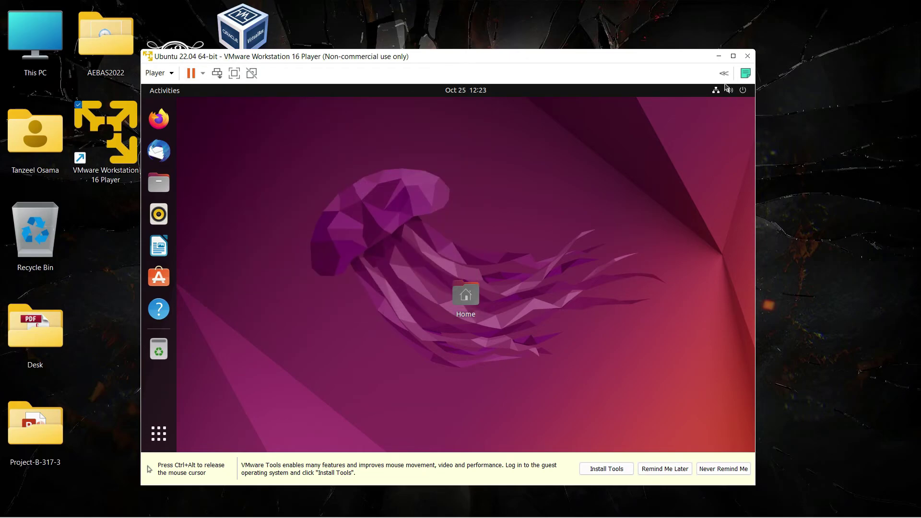
- Postpone the VMware Tools reminder with Remind Me Later and maximize the Player window
{"action": "left_click", "coordinate": [732, 56]}
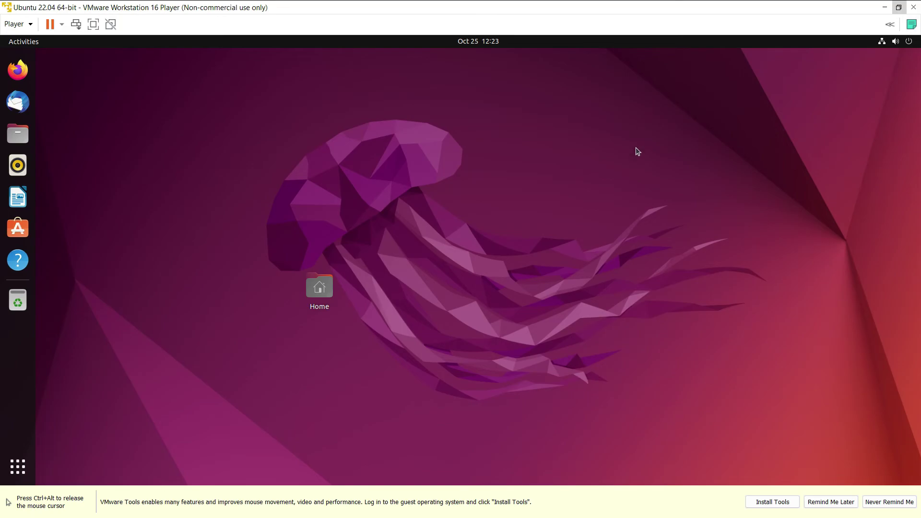
{"action": "key", "text": "ctrl+alt"}
{"action": "left_click", "coordinate": [899, 8]}
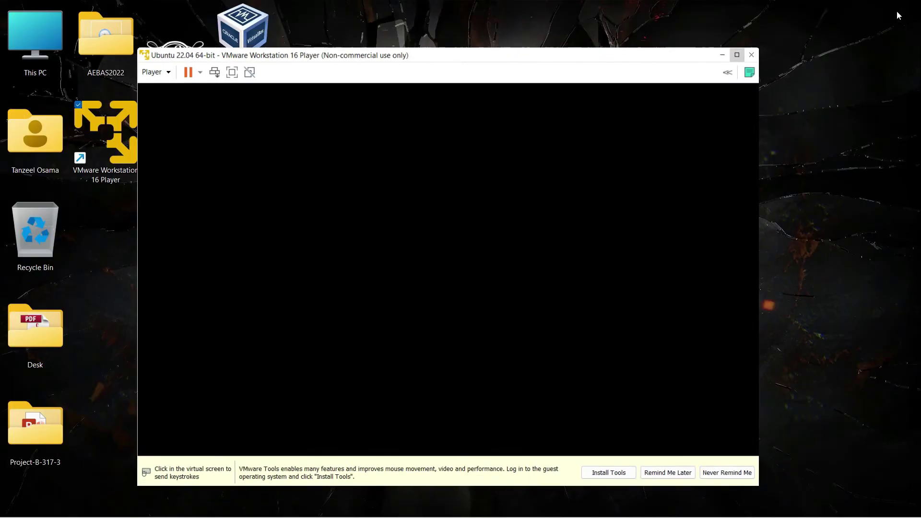
{"action": "left_click", "coordinate": [733, 56]}
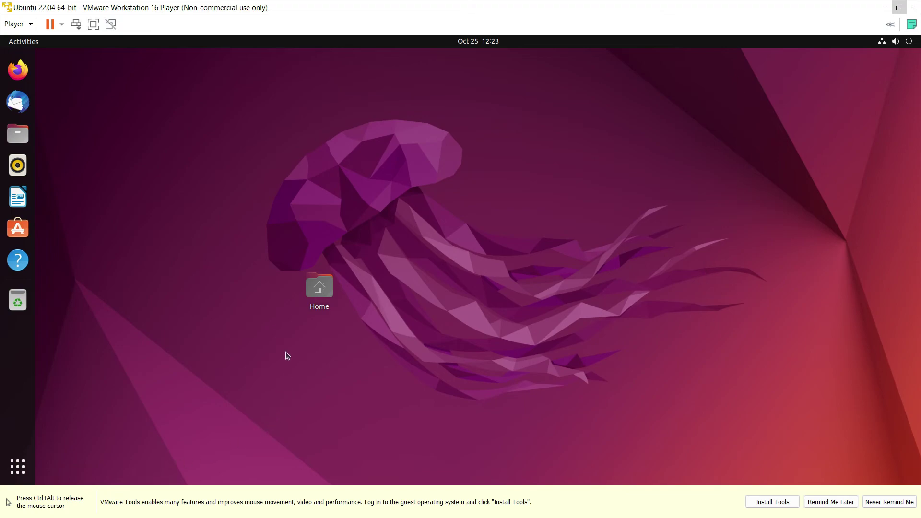
{"action": "left_click", "coordinate": [898, 7]}
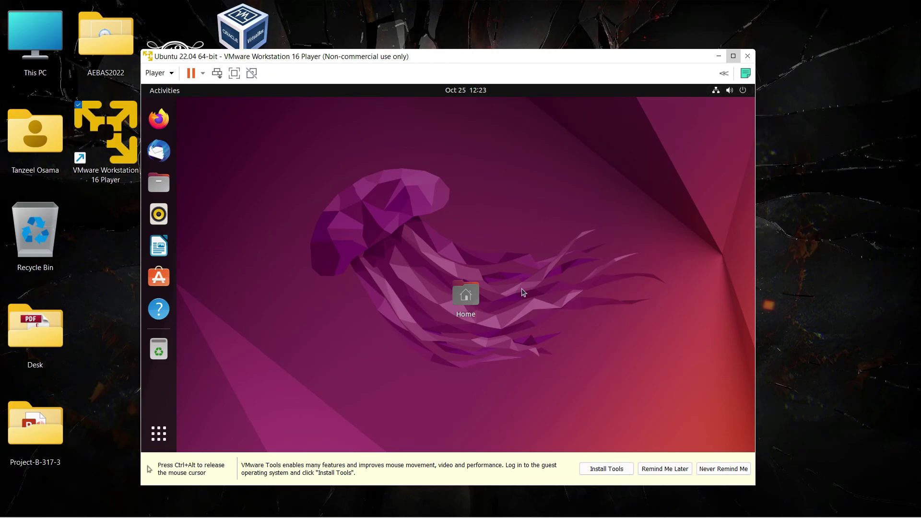
{"action": "left_click", "coordinate": [665, 469]}
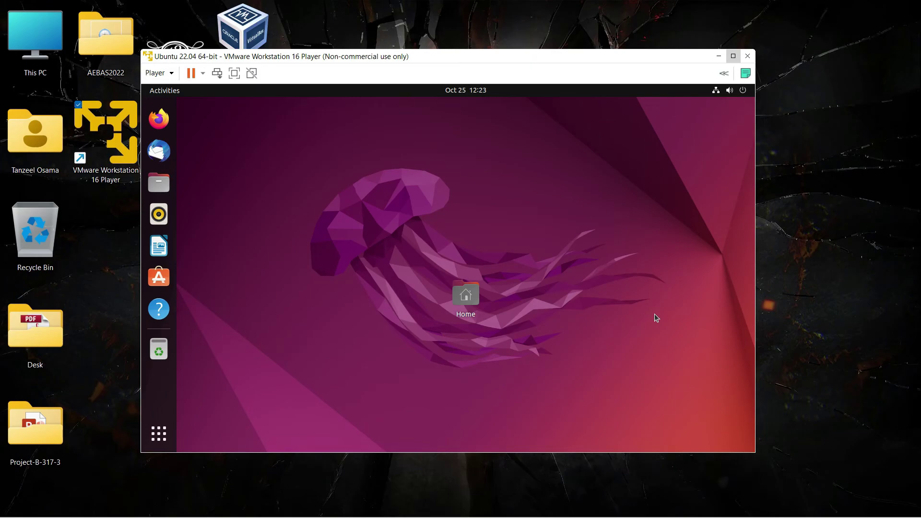
{"action": "left_click", "coordinate": [733, 57]}
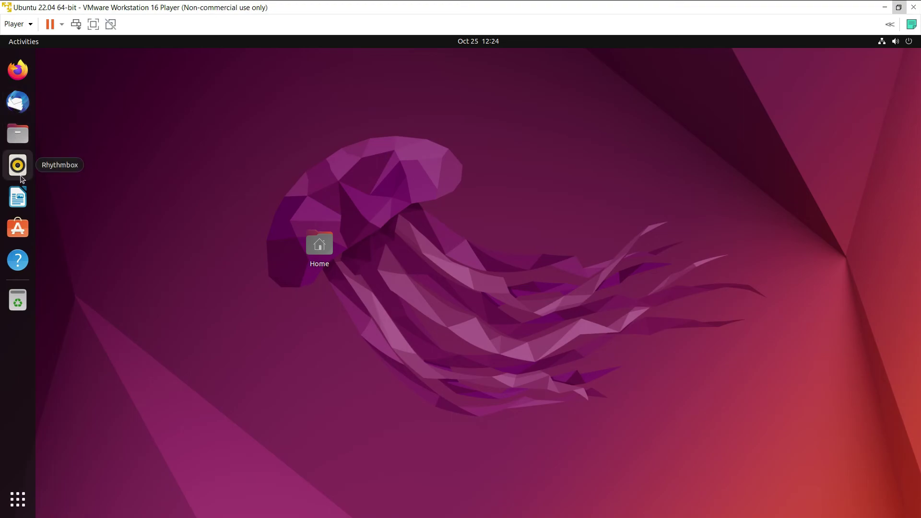
- Launch Ubuntu Software from the dock and browse its category list
{"action": "left_click", "coordinate": [22, 240]}
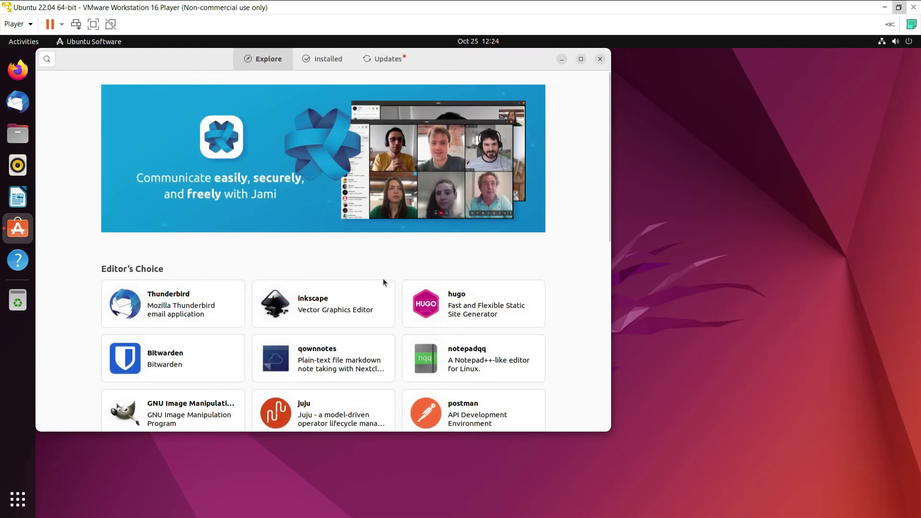
{"action": "scroll", "coordinate": [383, 283], "scroll_direction": "down", "scroll_amount": 3}
{"action": "scroll", "coordinate": [383, 283], "scroll_direction": "down", "scroll_amount": 3}
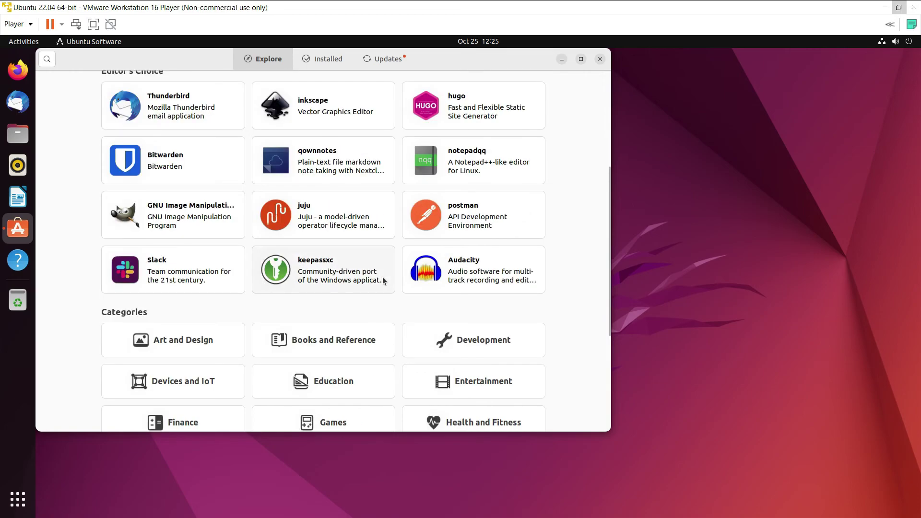
{"action": "scroll", "coordinate": [383, 280], "scroll_direction": "down", "scroll_amount": 5}
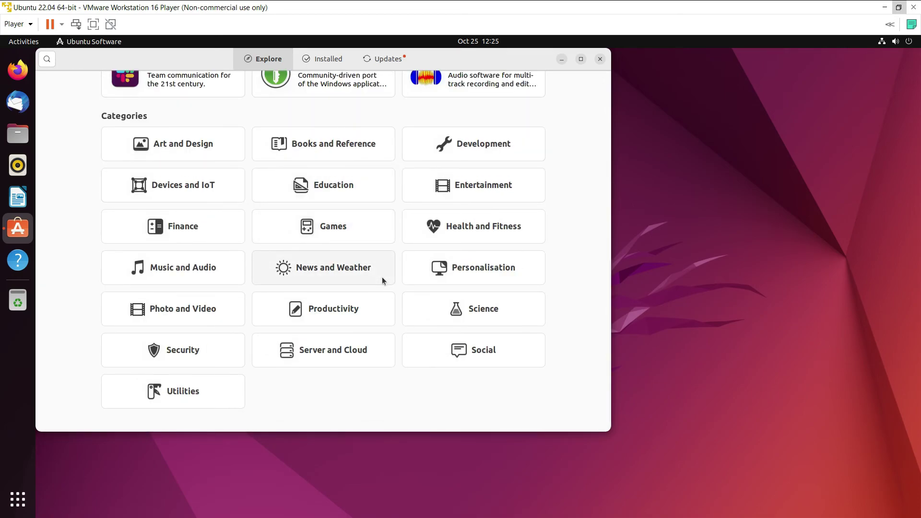
{"action": "scroll", "coordinate": [382, 280], "scroll_direction": "up", "scroll_amount": 4}
{"action": "scroll", "coordinate": [382, 279], "scroll_direction": "up", "scroll_amount": 2}
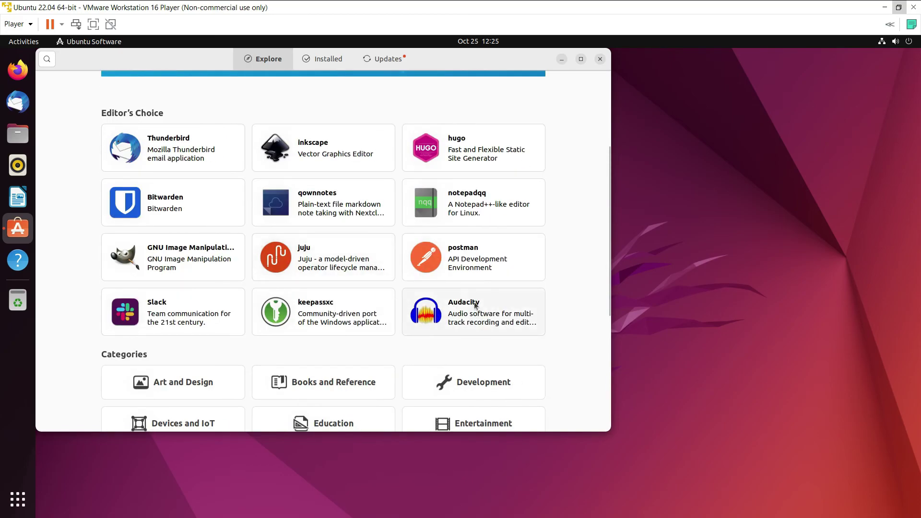
- Open the Development category full-screen and select the 'code' app details
{"action": "left_click", "coordinate": [464, 381]}
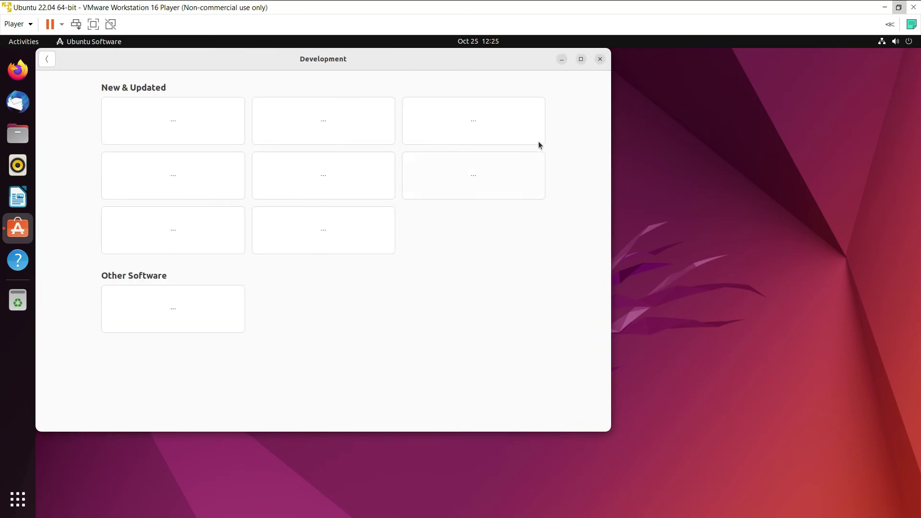
{"action": "left_click", "coordinate": [585, 59]}
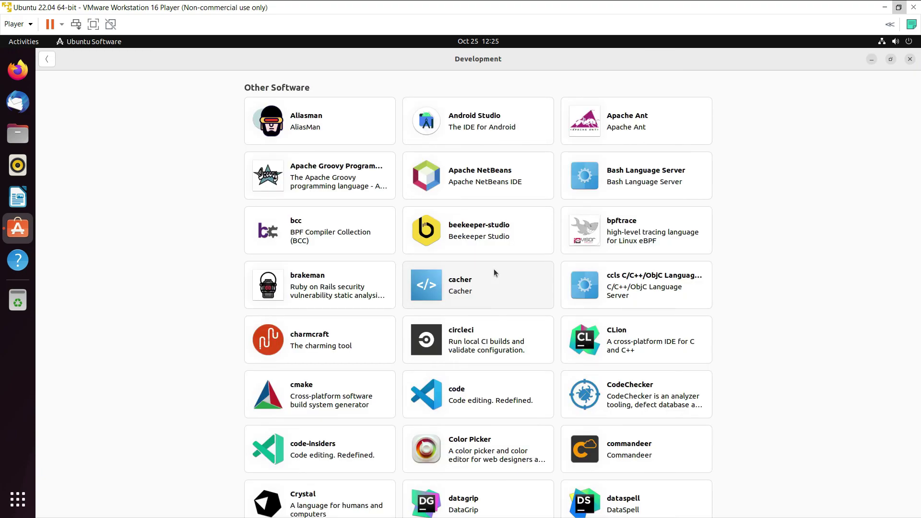
{"action": "scroll", "coordinate": [491, 283], "scroll_direction": "down", "scroll_amount": 3}
{"action": "left_click", "coordinate": [486, 303]}
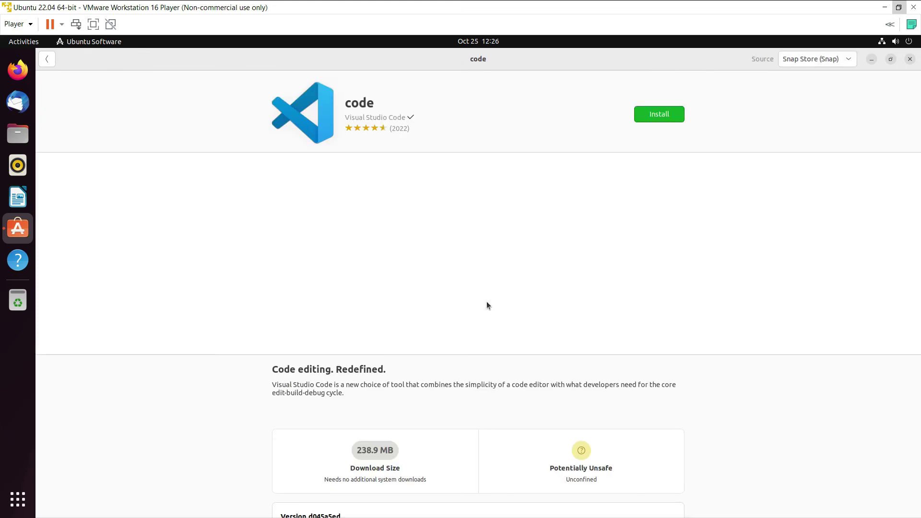
- Install the Visual Studio Code snap, authorizing with the account password, then close Ubuntu Software
{"action": "left_click", "coordinate": [672, 116]}
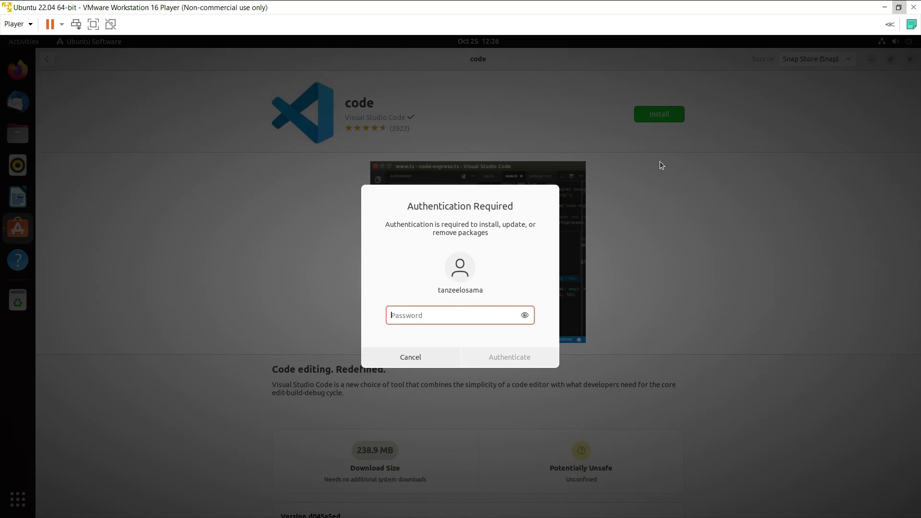
{"action": "type", "text": "••••••"}
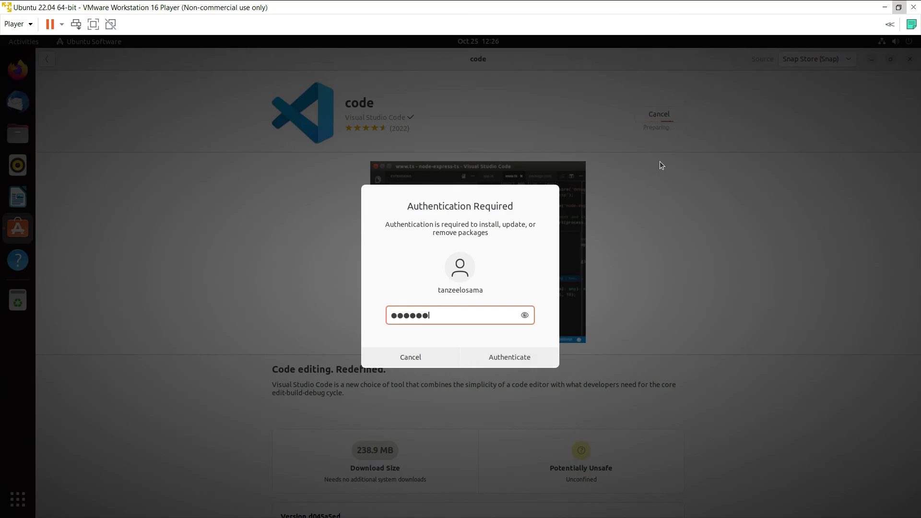
{"action": "key", "text": "Return"}
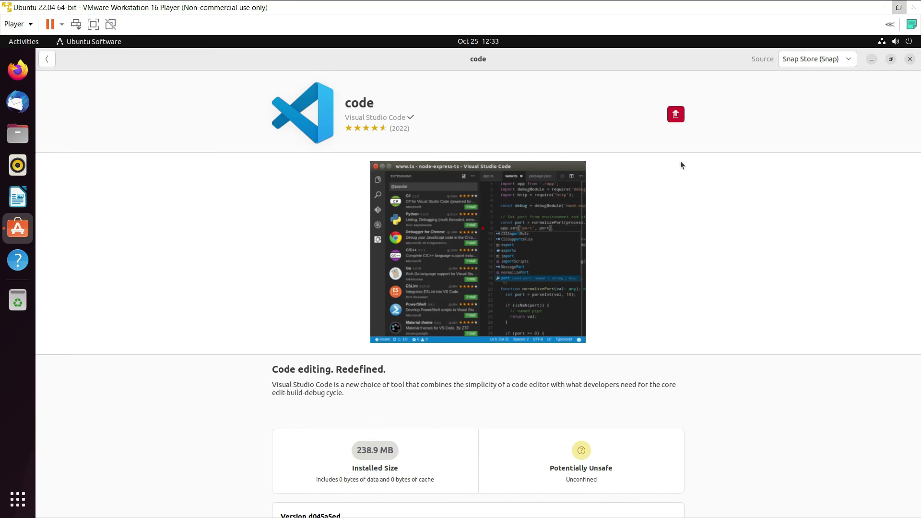
{"action": "left_click", "coordinate": [909, 59]}
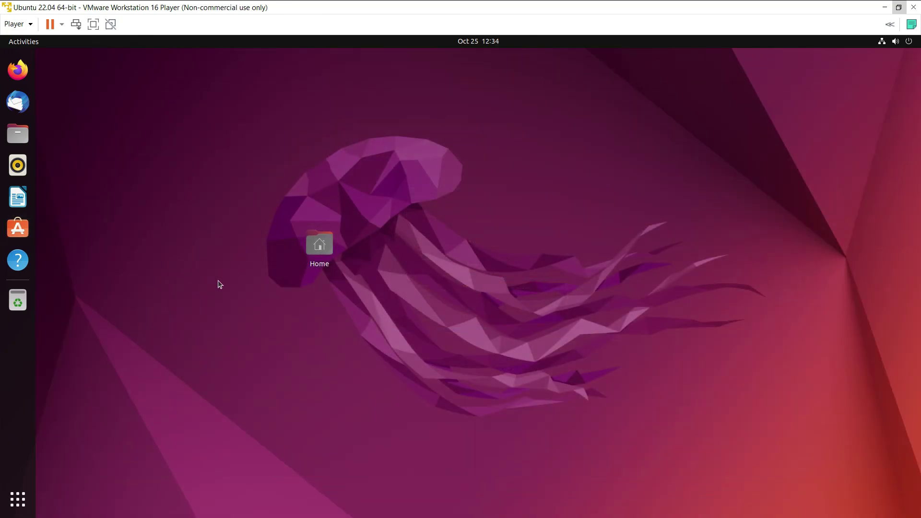
- Open Visual Studio Code from the second page of the Ubuntu app grid
{"action": "left_click", "coordinate": [13, 512]}
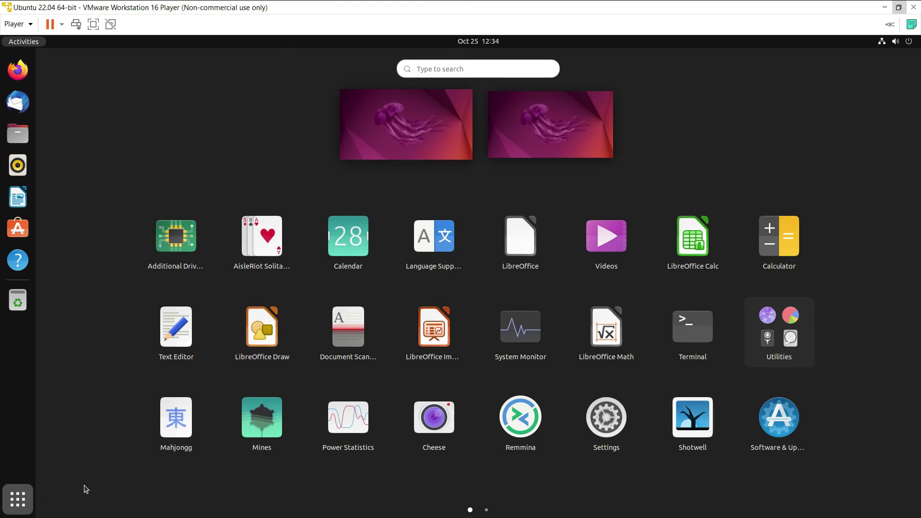
{"action": "left_click_drag", "start_coordinate": [671, 347], "coordinate": [737, 344]}
{"action": "scroll", "coordinate": [737, 344], "scroll_direction": "down", "scroll_amount": 1}
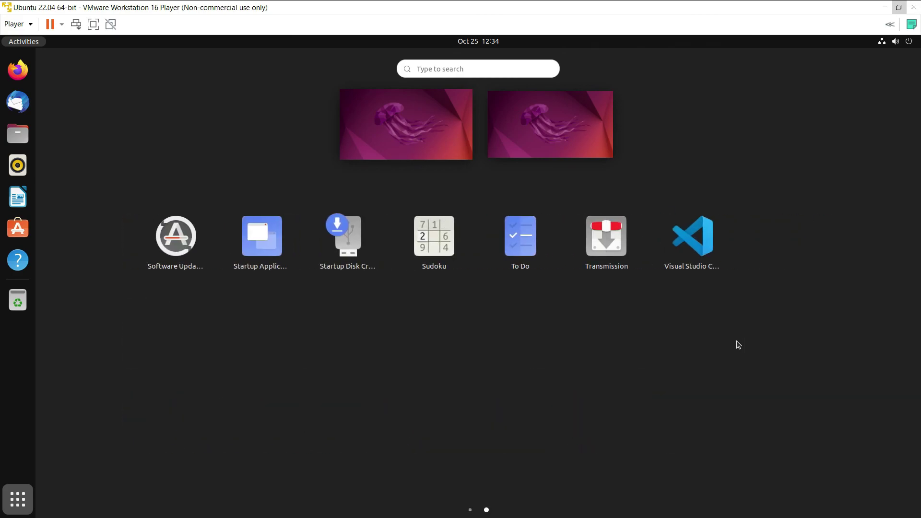
{"action": "left_click", "coordinate": [694, 257]}
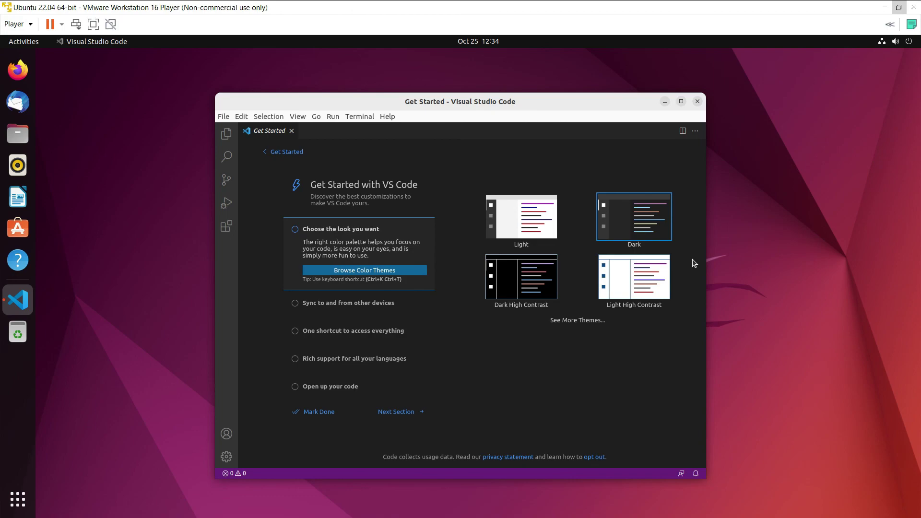
- Pick the Dark colour theme on Get Started and advance to the next section
{"action": "left_click", "coordinate": [621, 228]}
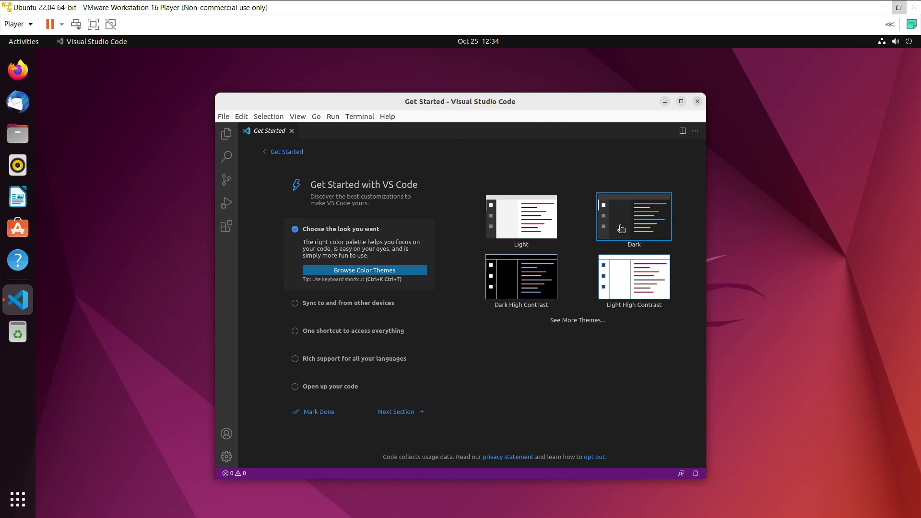
{"action": "left_click", "coordinate": [398, 412]}
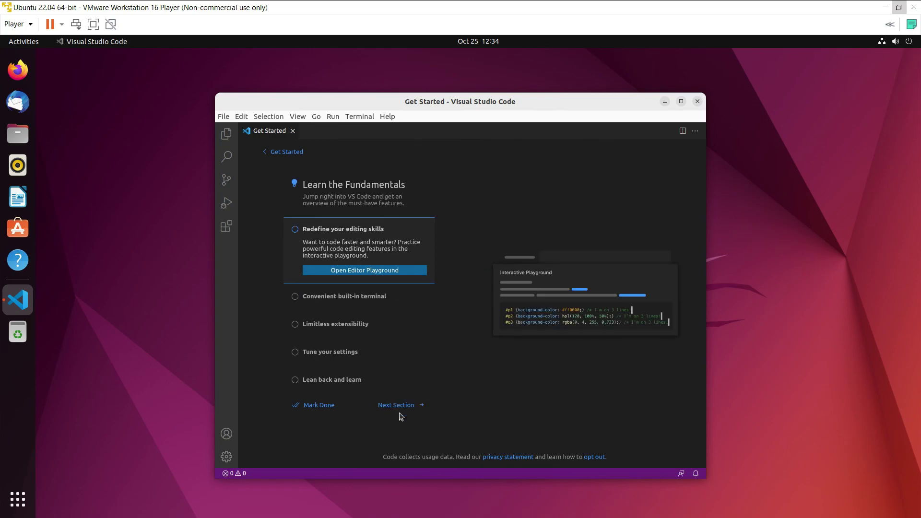